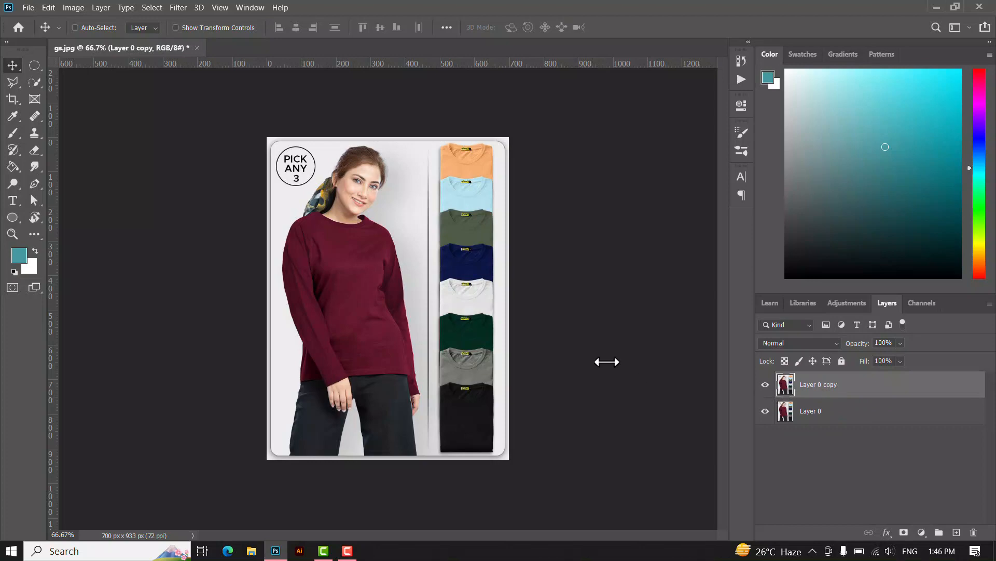
# Step: Select the woman's whole maroon sweater, including both sleeves and the cuff, with the Quick Selection tool
pyautogui.click(32, 81)
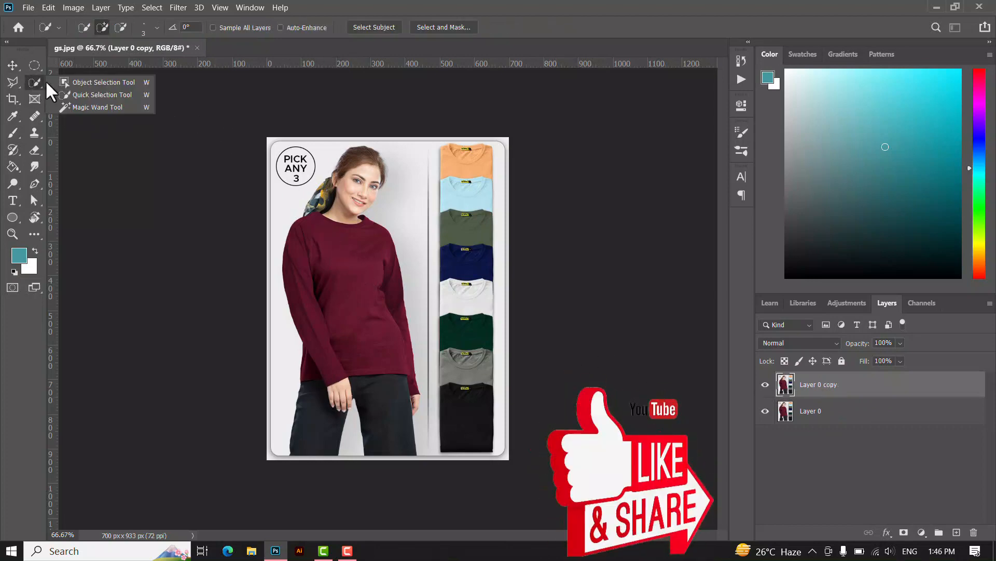
pyautogui.click(90, 94)
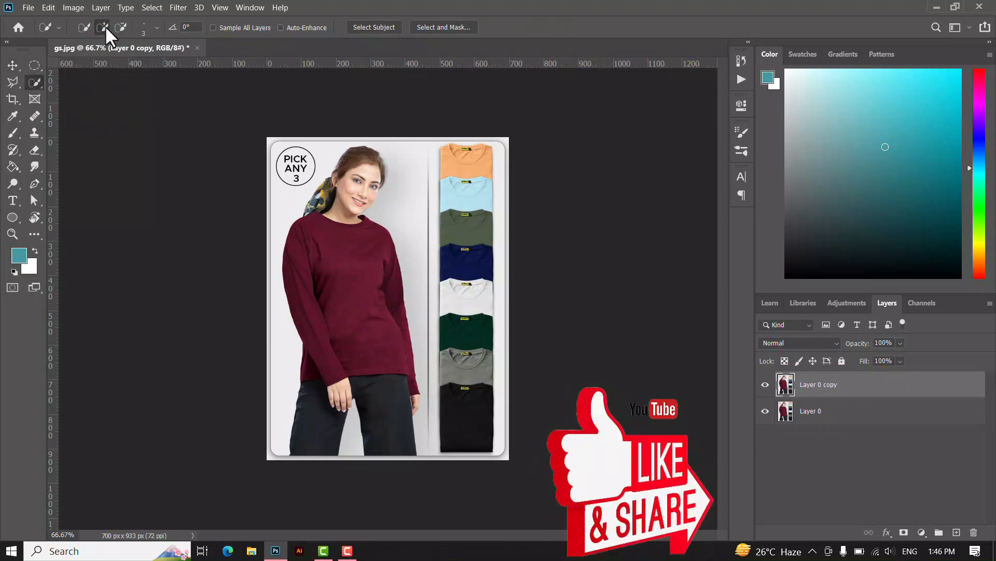
pyautogui.hotkey('ctrl', '+')
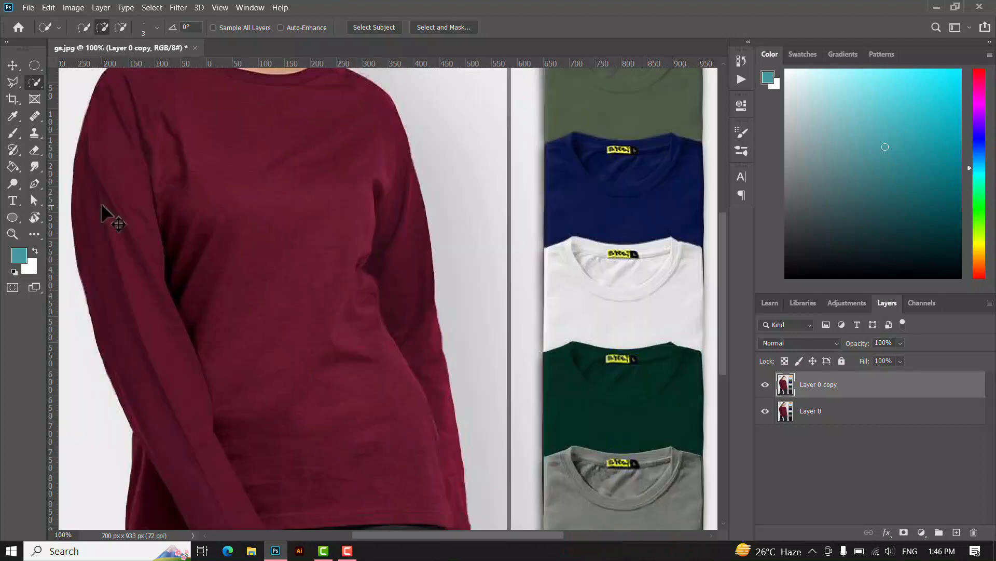
pyautogui.hotkey('ctrl', '0')
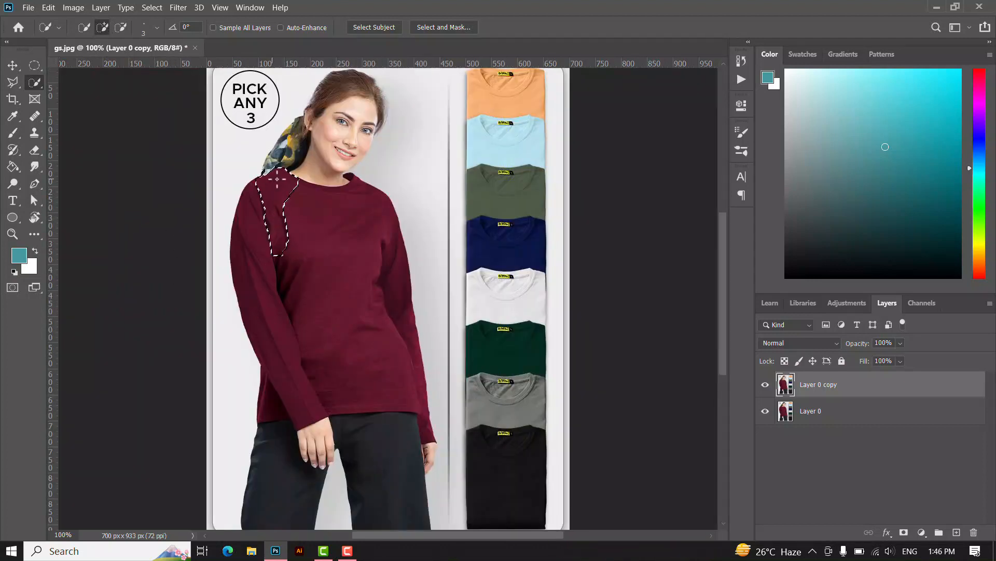
pyautogui.moveTo(277, 179)
pyautogui.mouseDown()
pyautogui.moveTo(260, 224)
pyautogui.moveTo(277, 291)
pyautogui.moveTo(329, 323)
pyautogui.mouseUp()
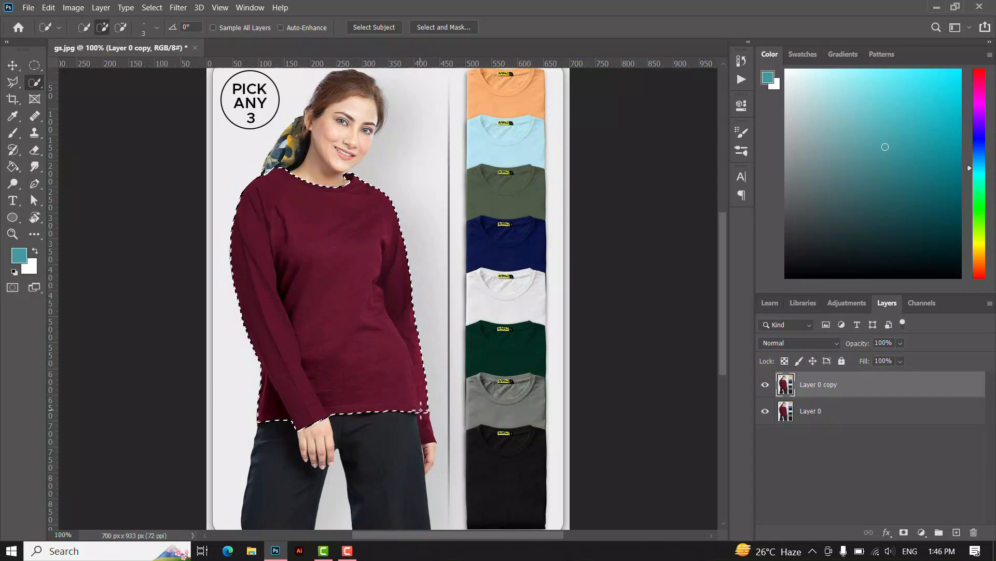
pyautogui.moveTo(421, 410); pyautogui.dragTo(424, 422)
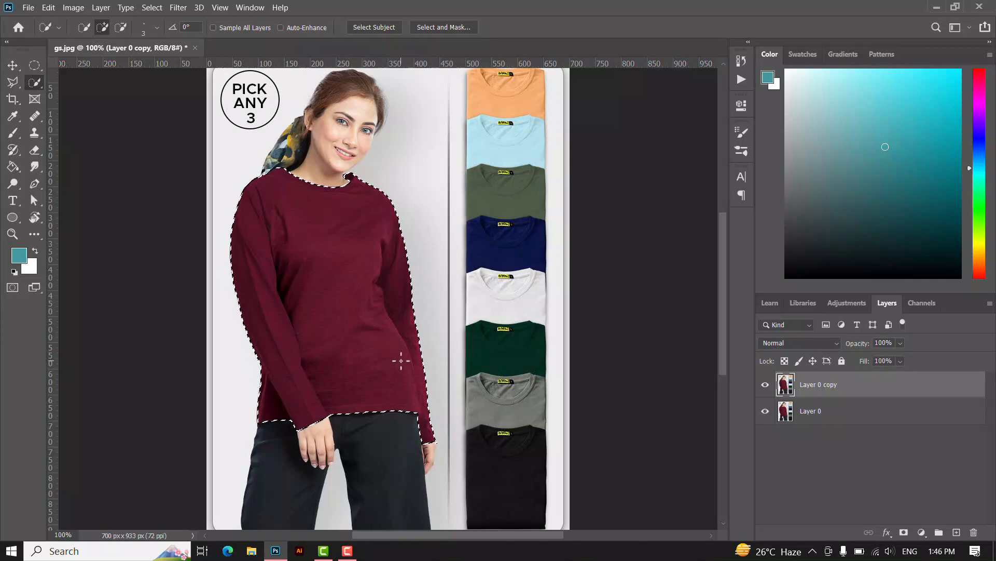
# Step: Subtract the scarf area beside the shoulder from the sweater selection
pyautogui.hotkey('ctrl', '+')
pyautogui.hotkey('ctrl', '+')
pyautogui.press('space')
pyautogui.moveTo(388, 328); pyautogui.dragTo(588, 493)
pyautogui.moveTo(351, 259); pyautogui.dragTo(423, 341)
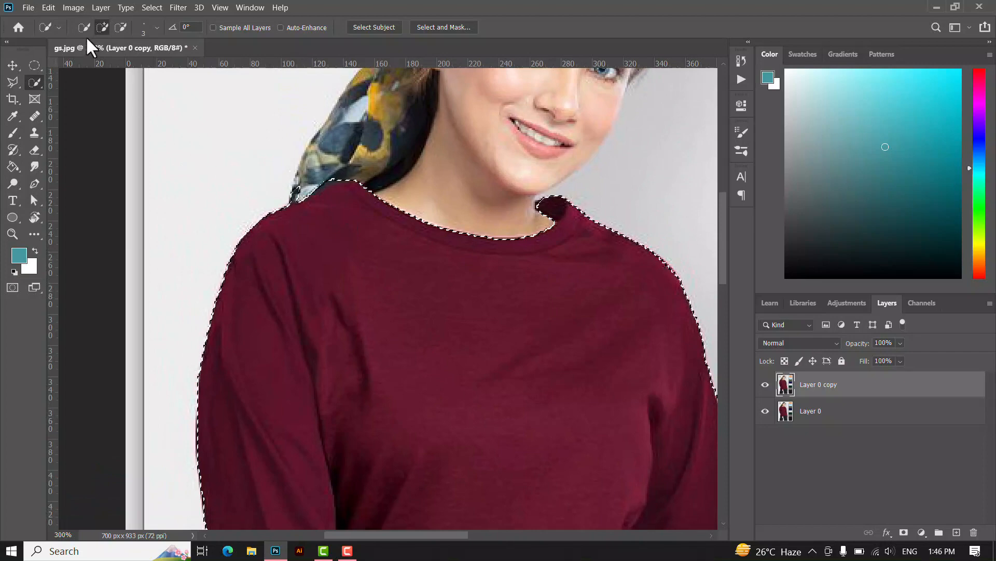
pyautogui.click(120, 26)
pyautogui.moveTo(303, 193); pyautogui.dragTo(293, 195)
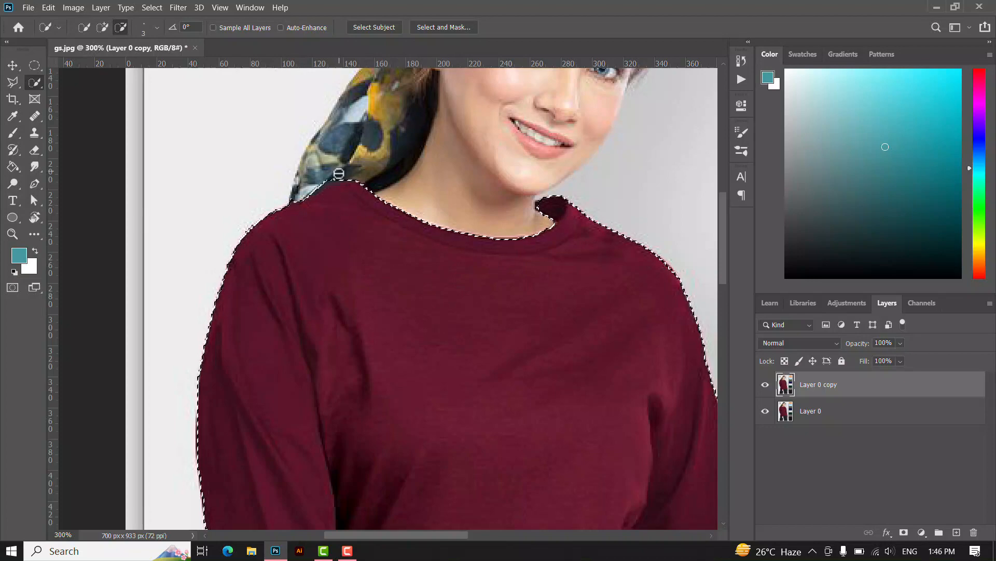
pyautogui.hotkey('ctrl', '+')
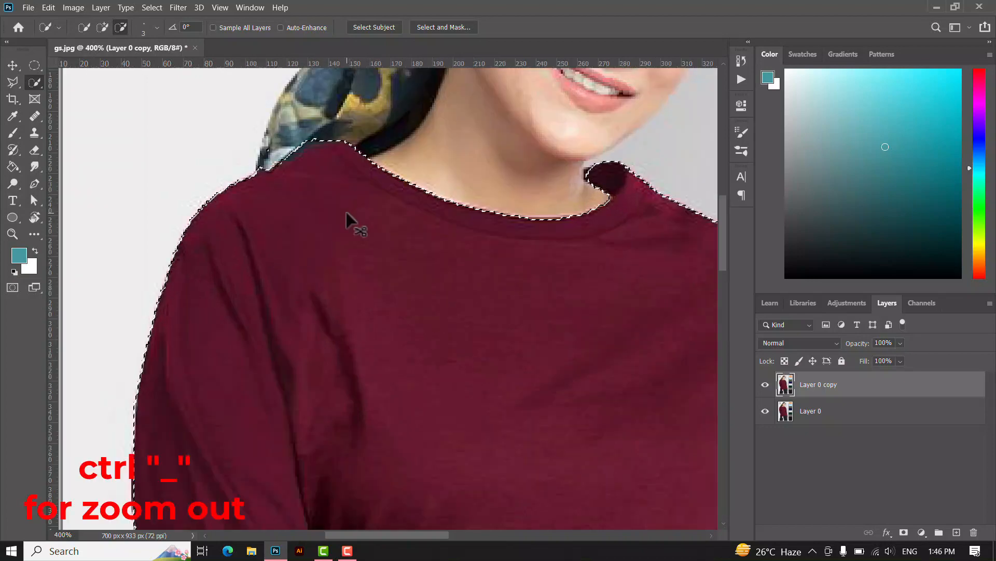
# Step: Recolour the selected sweater purple using Hue/Saturation with hue -44, saturation +21 and lightness -14, and clear the selection
pyautogui.hotkey('ctrl', '-')
pyautogui.hotkey('ctrl', '-')
pyautogui.hotkey('ctrl', '-')
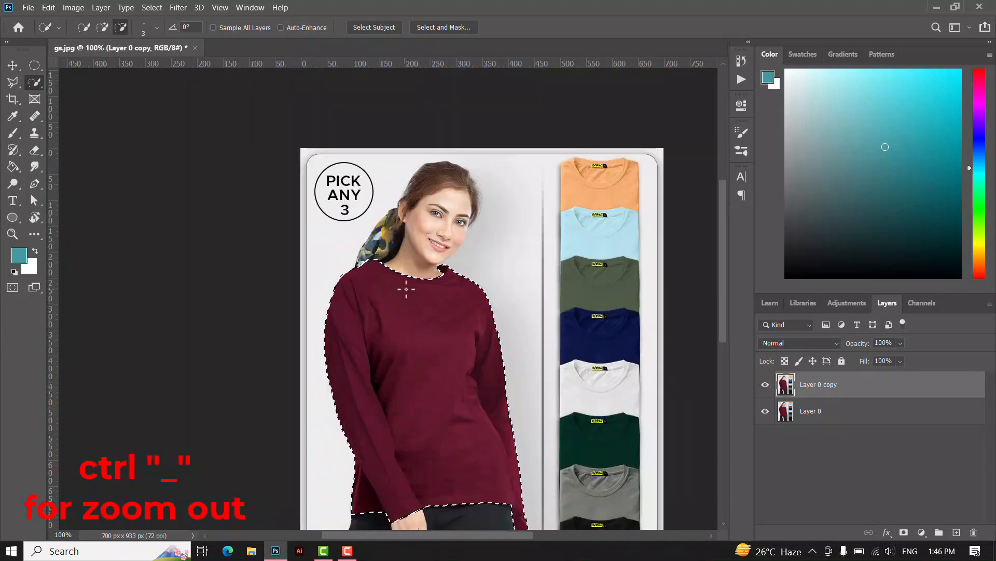
pyautogui.moveTo(406, 287); pyautogui.dragTo(363, 215)
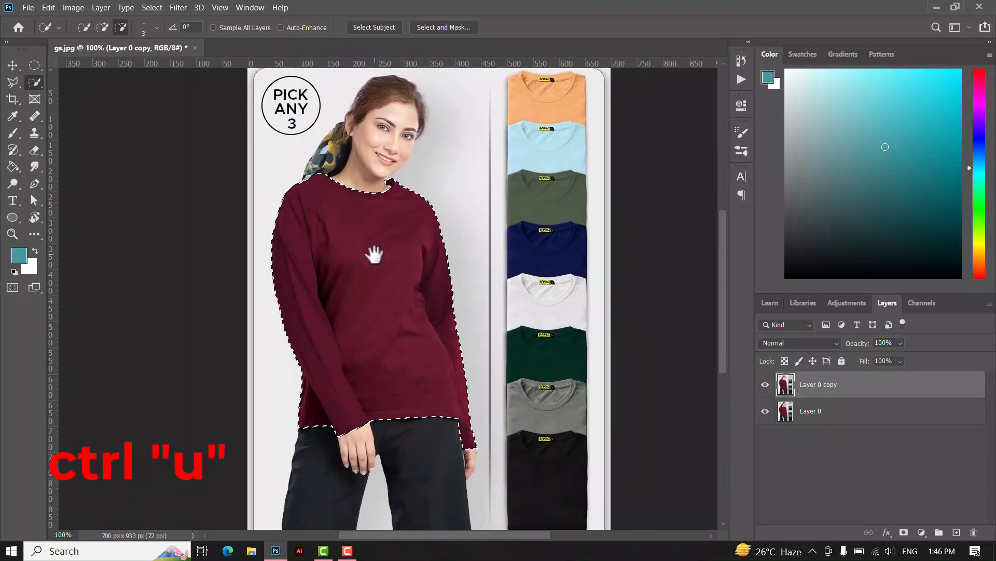
pyautogui.hotkey('ctrl', 'u')
pyautogui.moveTo(633, 147); pyautogui.dragTo(651, 115)
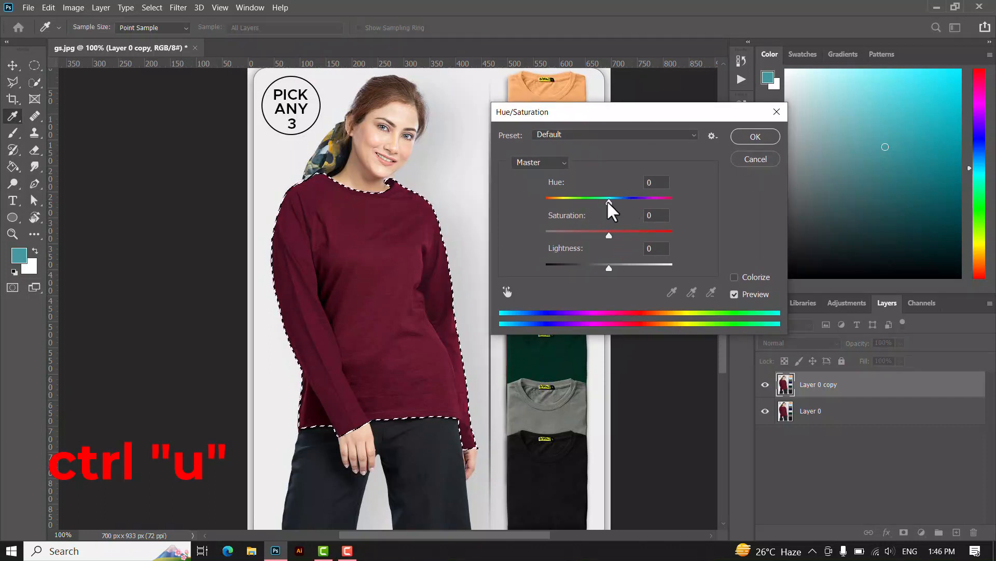
pyautogui.moveTo(608, 201); pyautogui.dragTo(575, 198)
pyautogui.moveTo(609, 234); pyautogui.dragTo(600, 267)
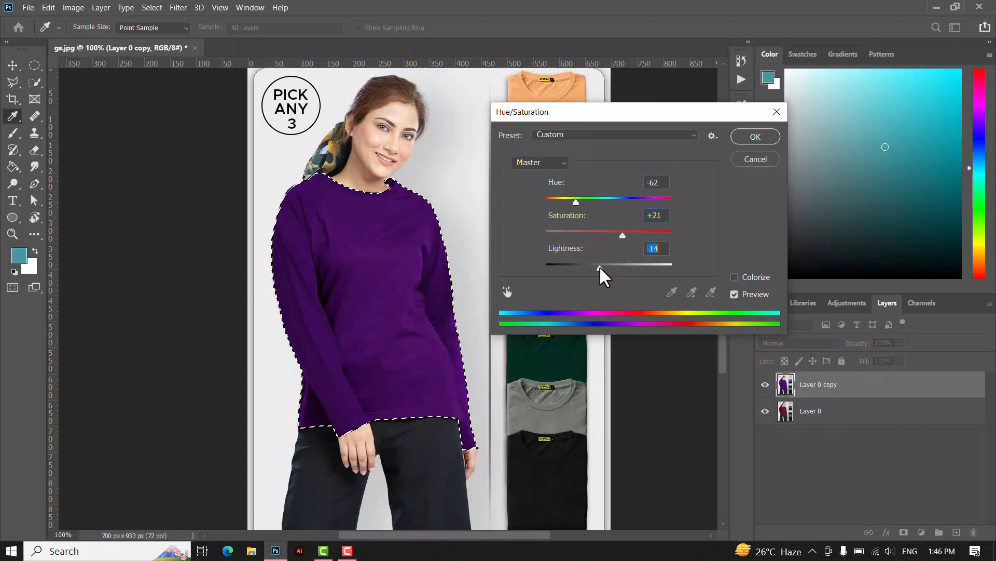
pyautogui.moveTo(577, 201)
pyautogui.mouseDown()
pyautogui.moveTo(559, 201)
pyautogui.moveTo(581, 201)
pyautogui.mouseUp()
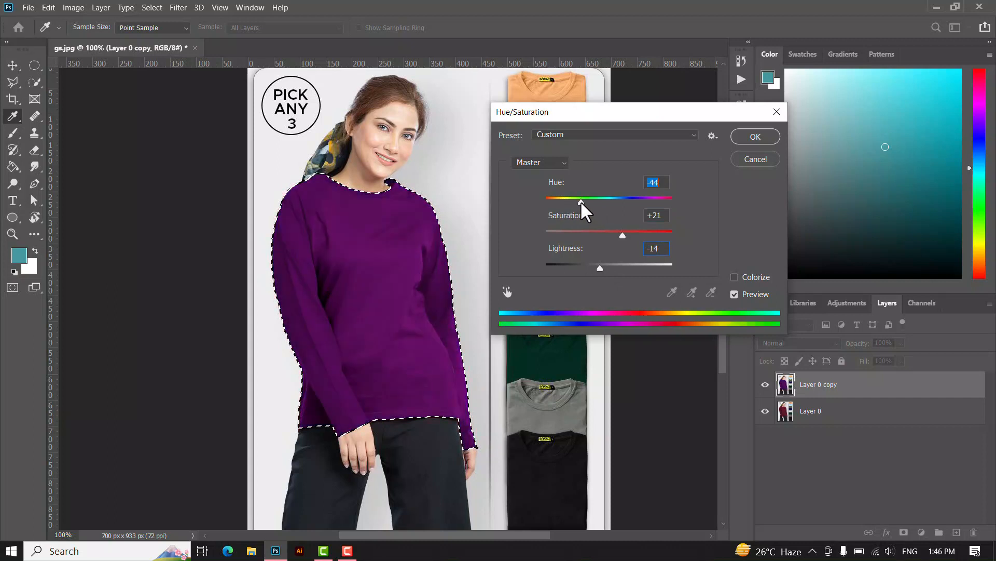
pyautogui.click(756, 138)
pyautogui.press('w')
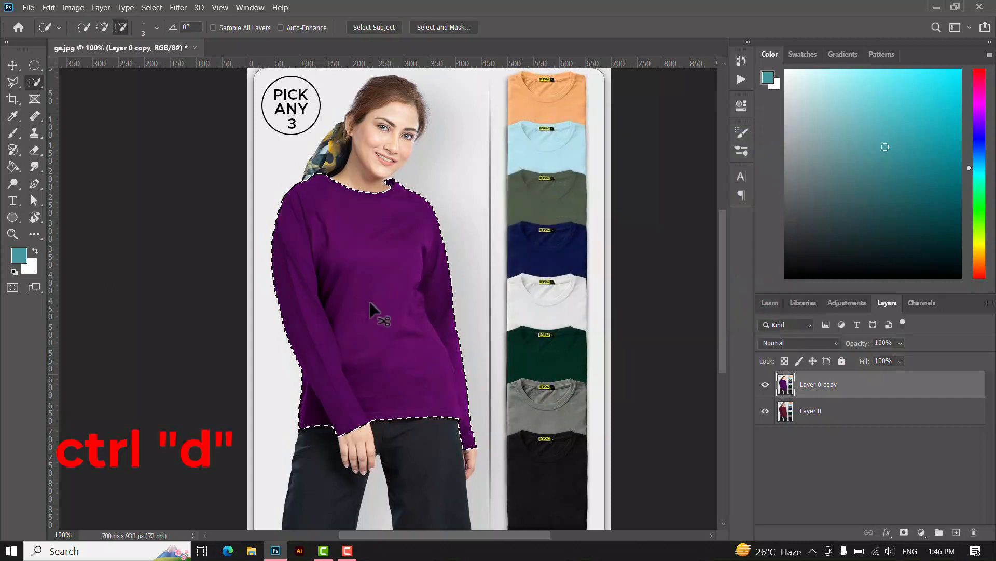
pyautogui.hotkey('ctrl', 'd')
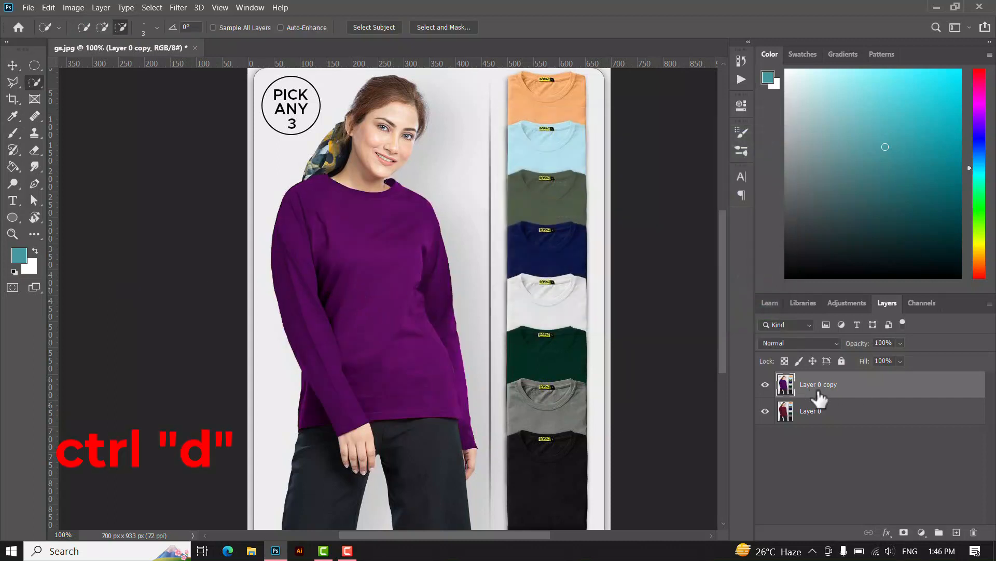
# Step: Select the orange folded shirt, set its hue to -31 with Hue/Saturation to make it pink, and deselect it
pyautogui.moveTo(564, 219); pyautogui.dragTo(516, 289)
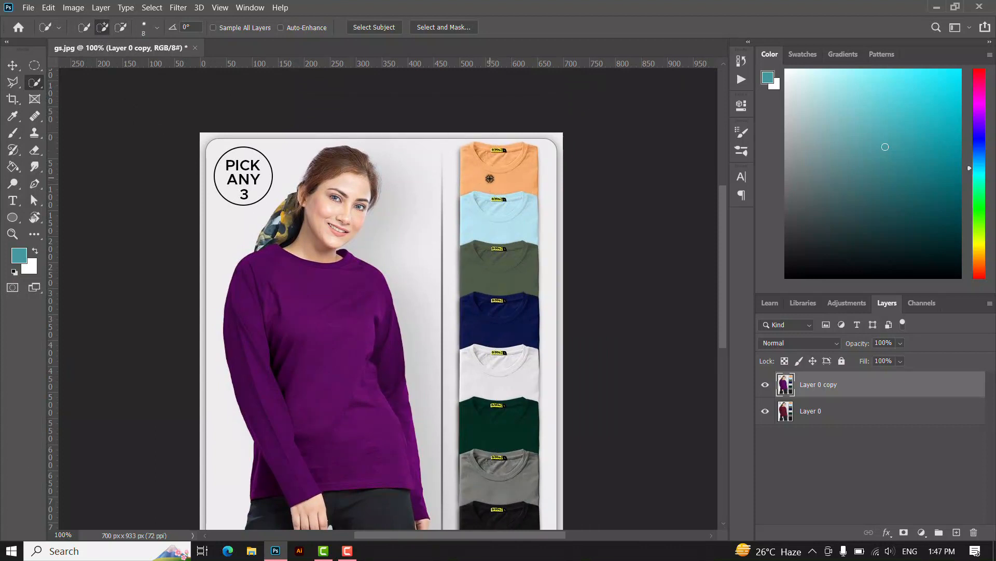
pyautogui.click(489, 179)
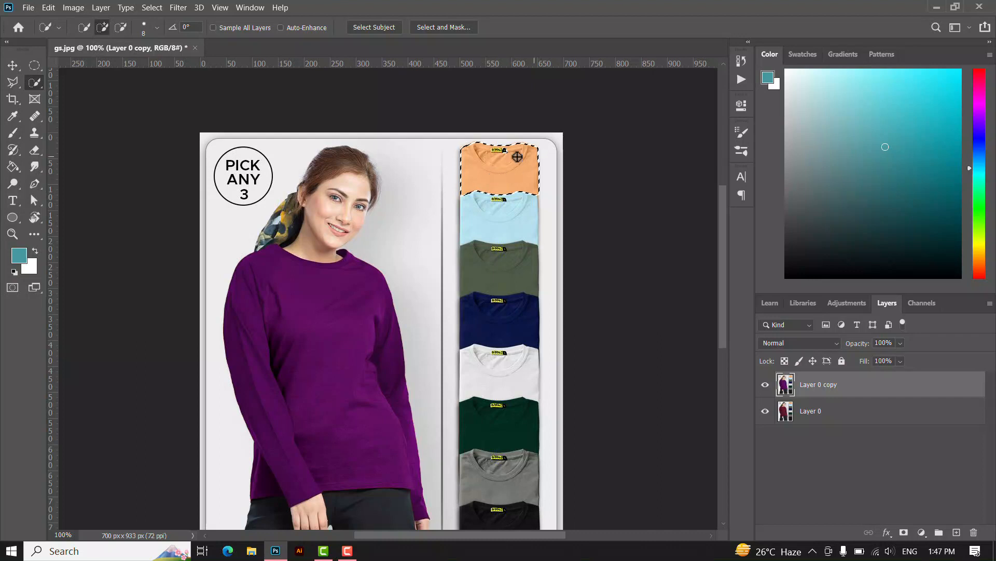
pyautogui.hotkey('ctrl', 'u')
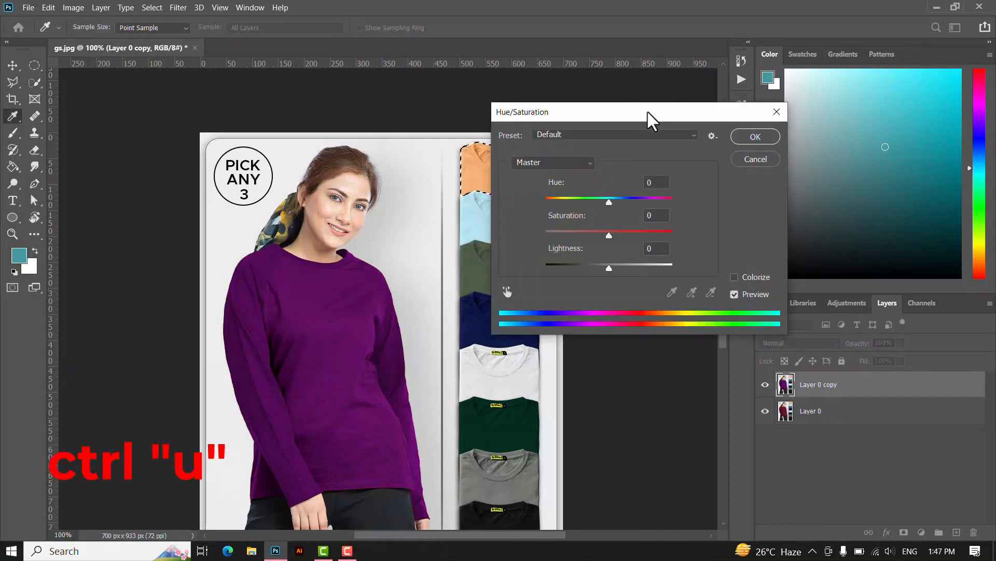
pyautogui.moveTo(650, 118); pyautogui.dragTo(254, 135)
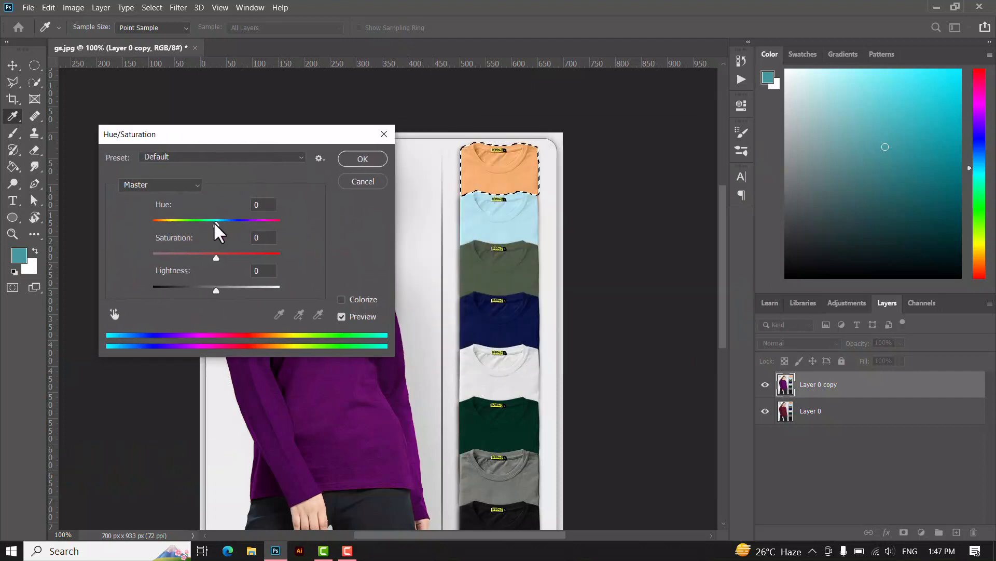
pyautogui.moveTo(216, 223); pyautogui.dragTo(196, 224)
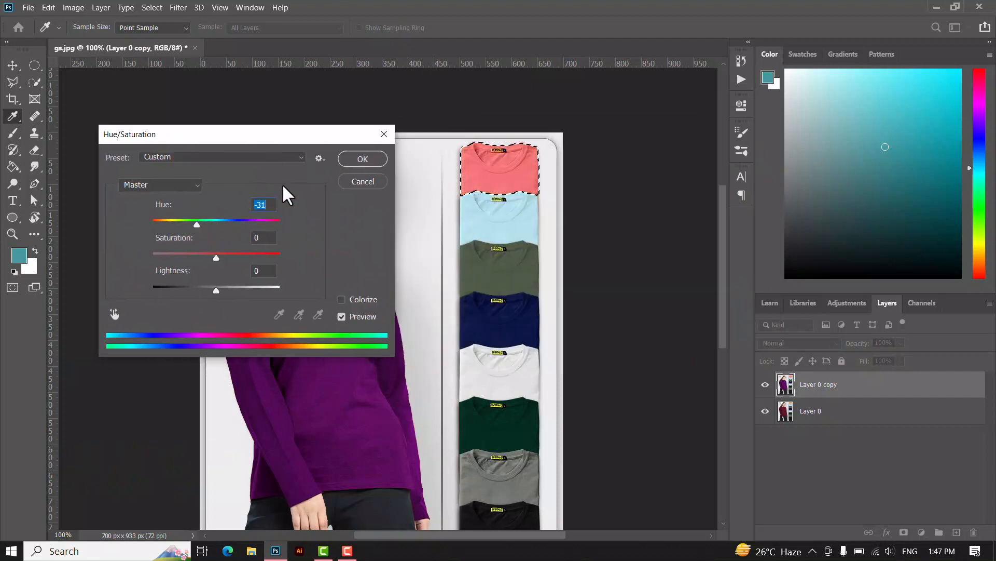
pyautogui.click(362, 158)
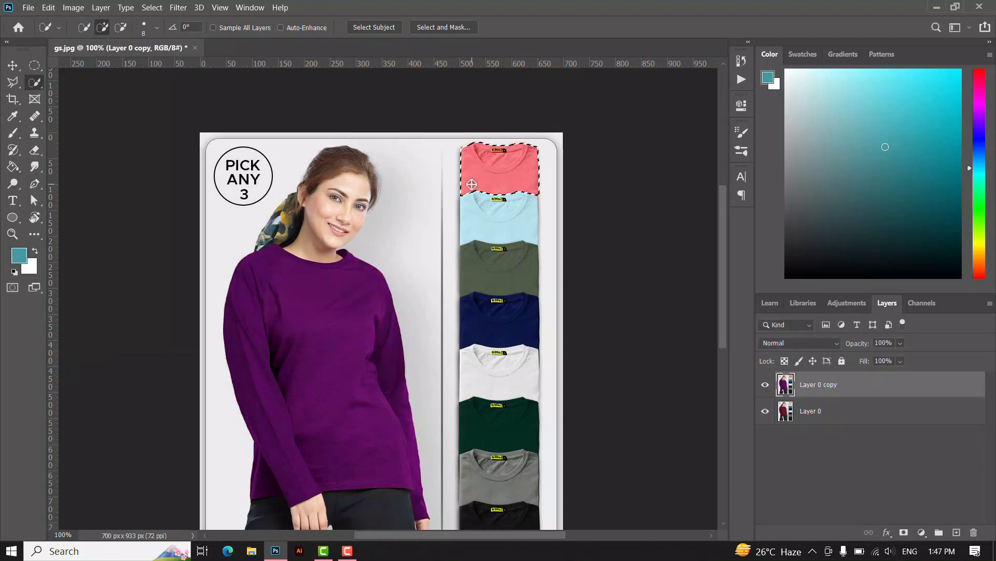
pyautogui.hotkey('ctrl', 'd')
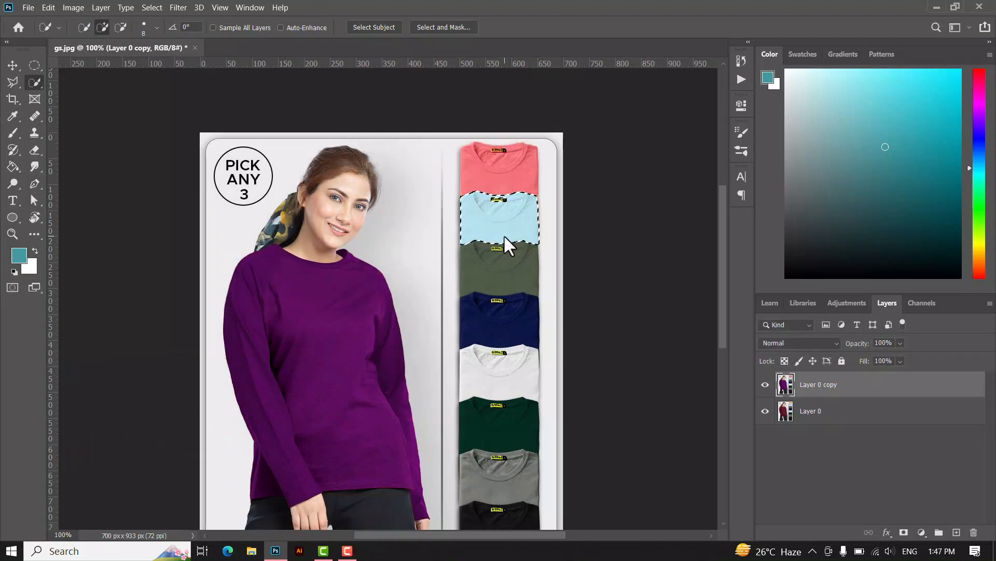
# Step: Turn the light blue folded shirt lavender with a Hue/Saturation hue of +40 and deselect it
pyautogui.hotkey('ctrl', 'u')
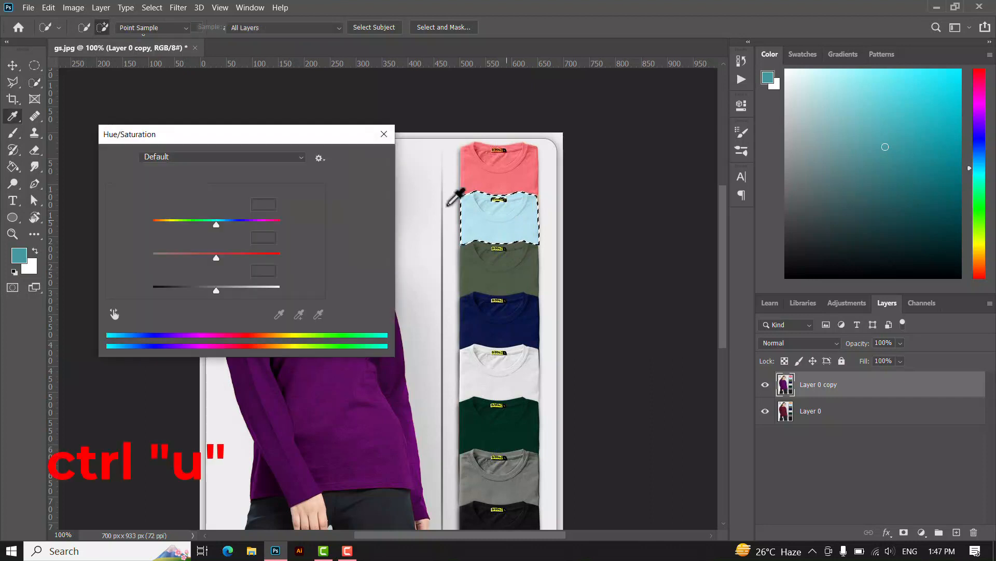
pyautogui.moveTo(215, 224); pyautogui.dragTo(241, 224)
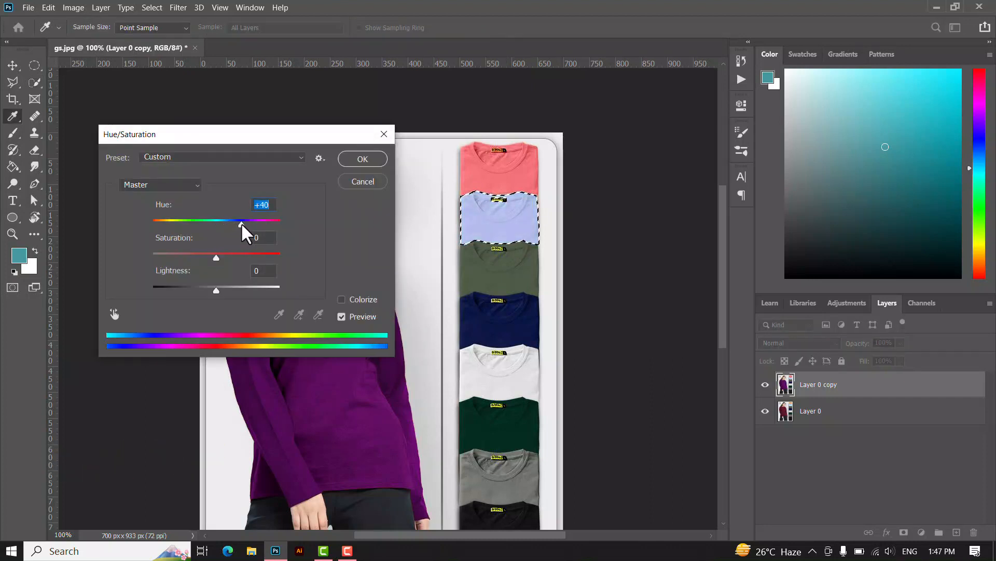
pyautogui.press('Return')
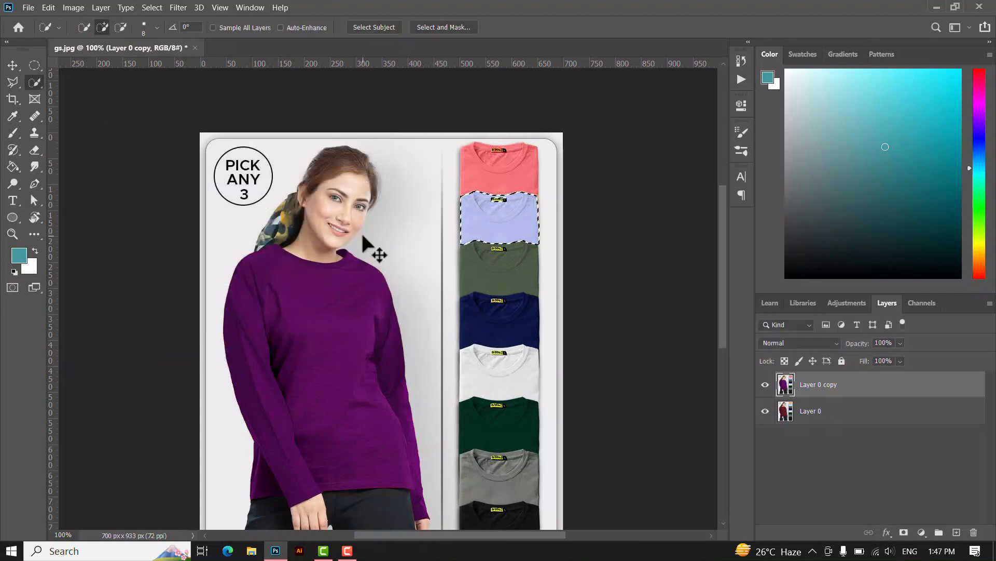
pyautogui.hotkey('ctrl', 'd')
# Step: Select the olive green folded shirt, set its hue to -82 to make it brown, and clear the selection
pyautogui.click(501, 268)
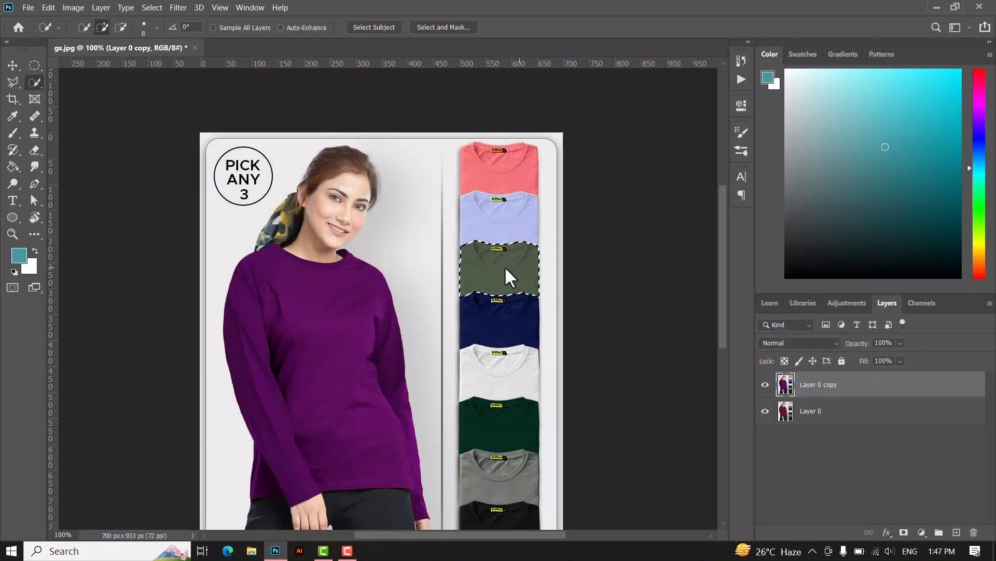
pyautogui.hotkey('ctrl', 'u')
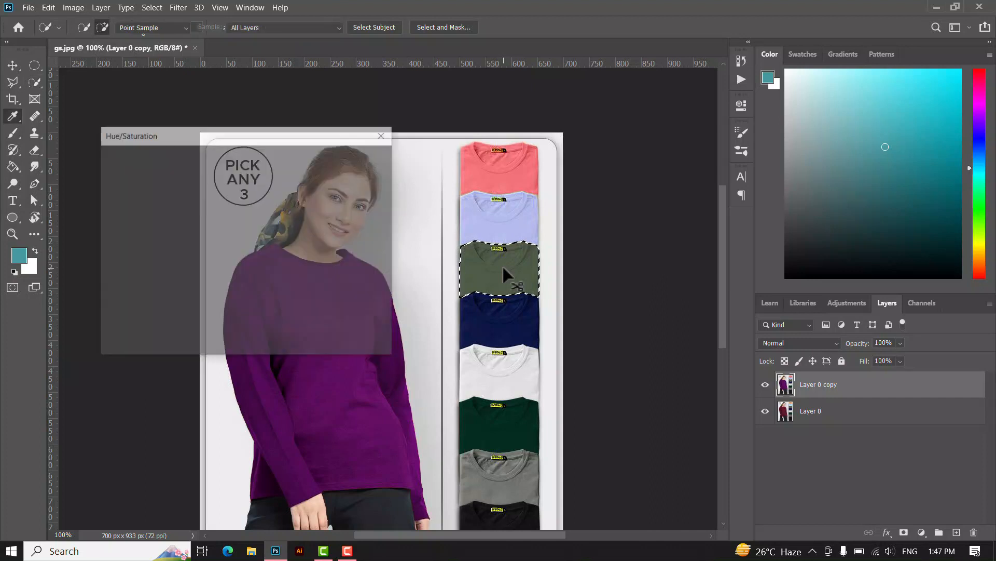
pyautogui.moveTo(217, 222); pyautogui.dragTo(174, 222)
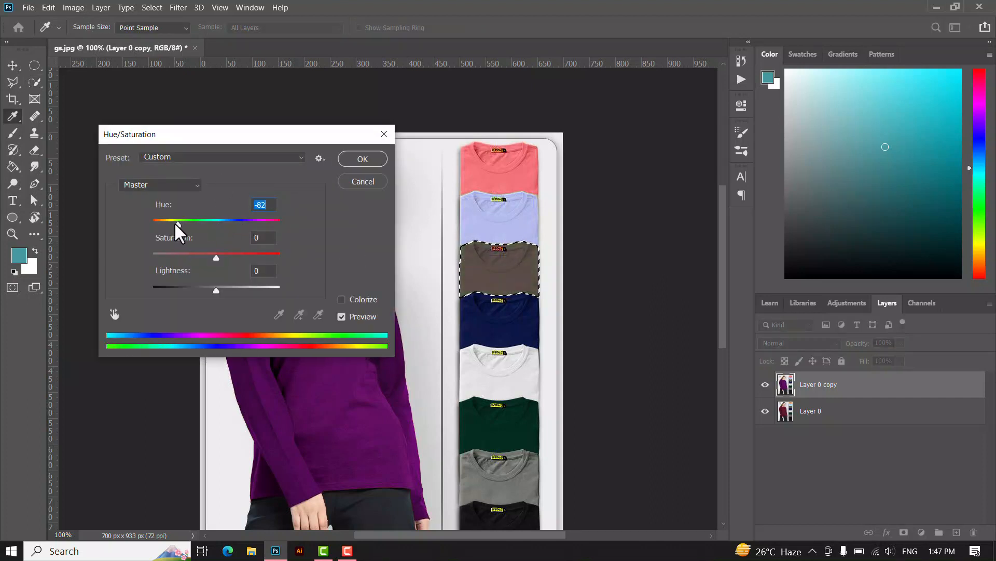
pyautogui.press('Return')
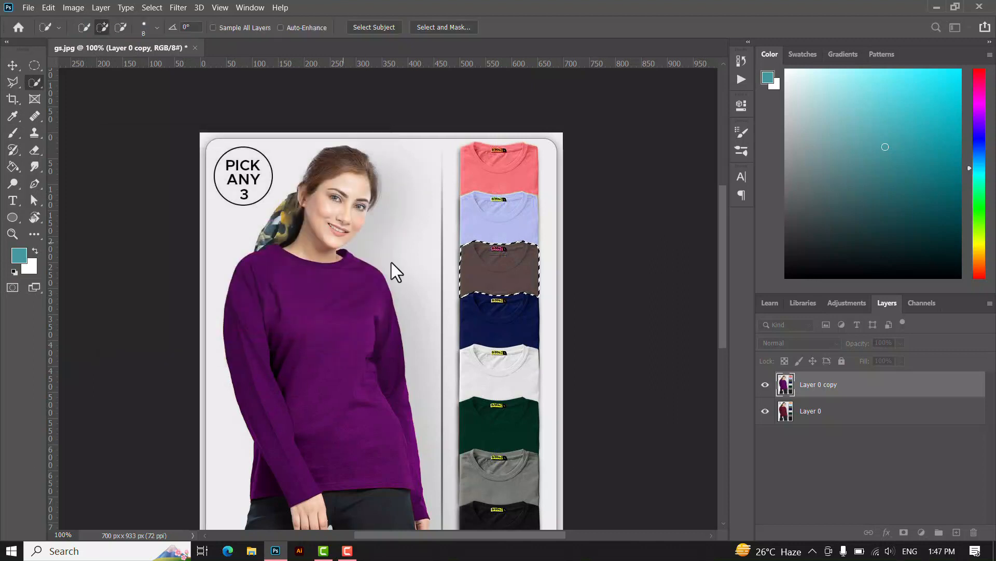
pyautogui.click(492, 321)
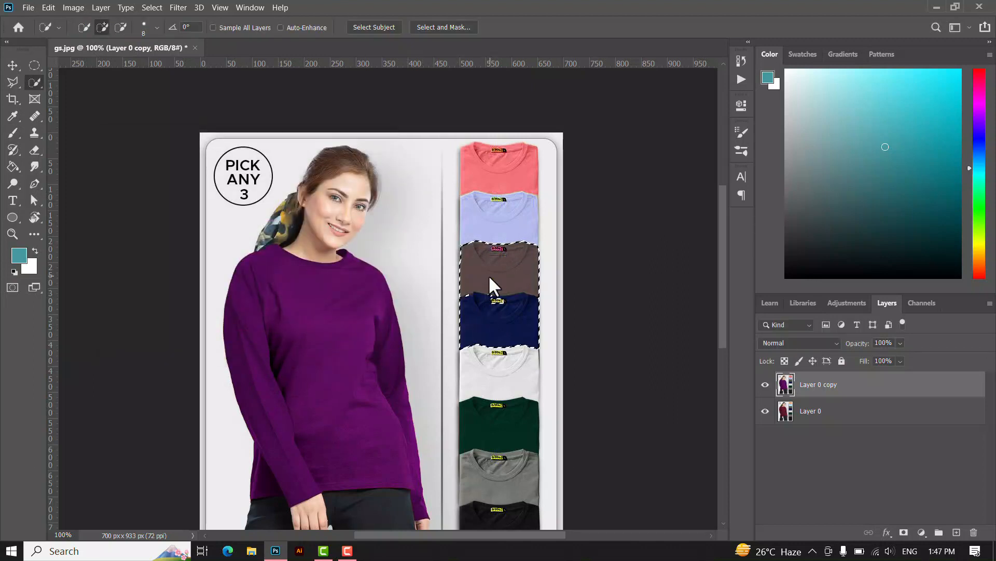
pyautogui.hotkey('ctrl', 'd')
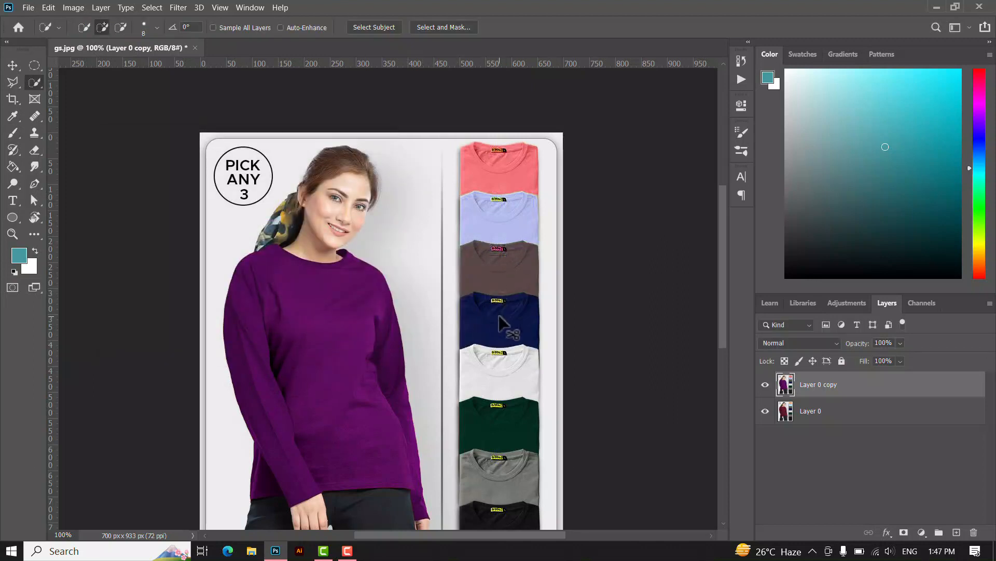
# Step: Select the navy folded shirt and recolour it purple with a Hue/Saturation hue of +65
pyautogui.click(498, 318)
pyautogui.hotkey('ctrl', 'u')
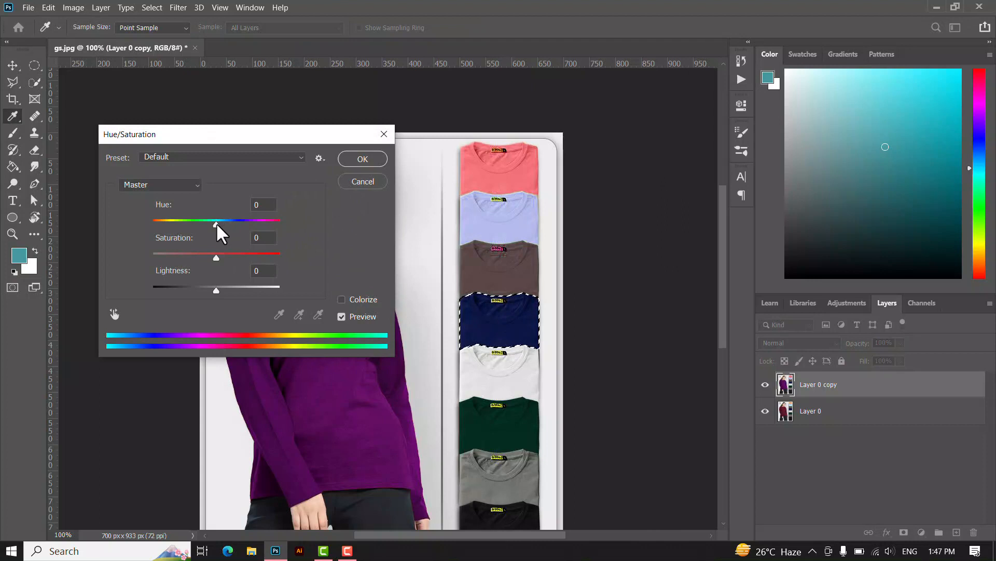
pyautogui.moveTo(216, 224); pyautogui.dragTo(250, 223)
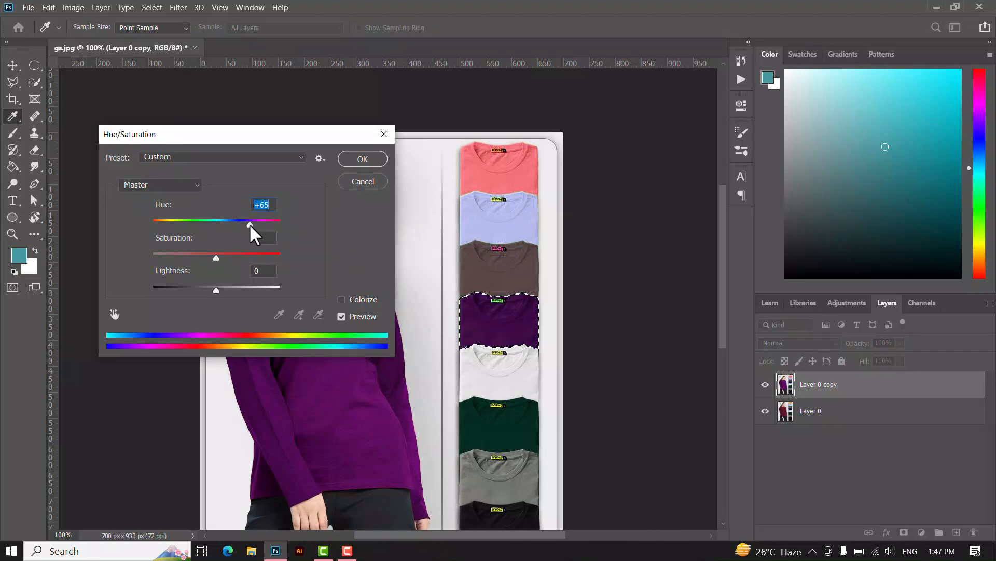
pyautogui.click(362, 159)
pyautogui.press('w')
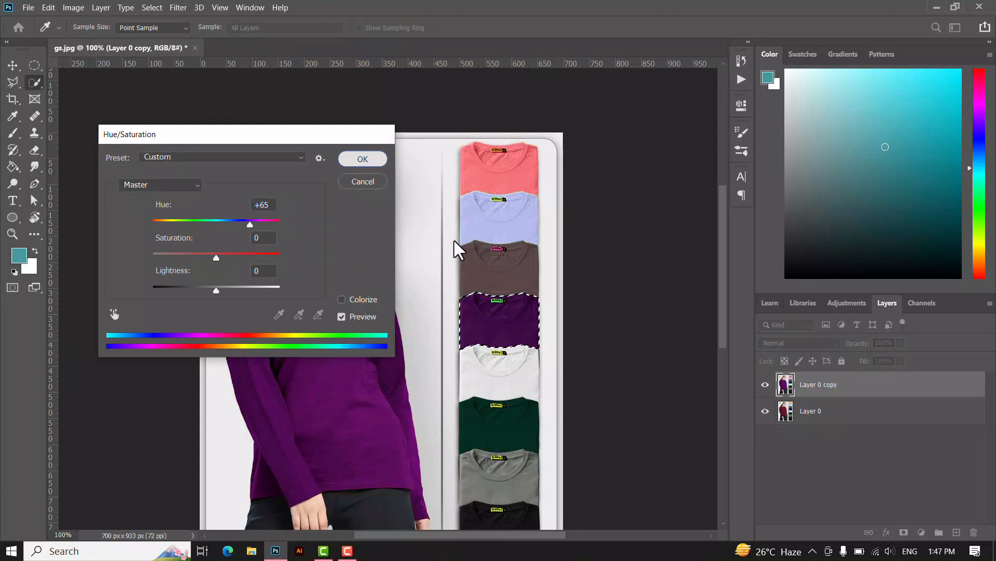
# Step: Clear the old selection, then turn the white folded shirt light grey with Hue/Saturation at hue -55 and lightness -36, and deselect it
pyautogui.hotkey('ctrl', 'd')
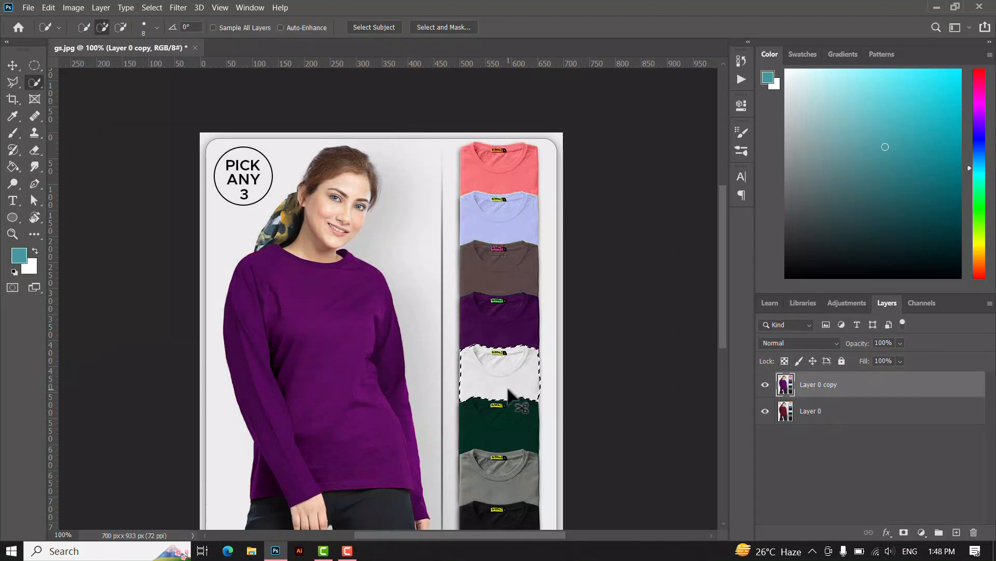
pyautogui.hotkey('ctrl', 'u')
pyautogui.moveTo(216, 225); pyautogui.dragTo(184, 228)
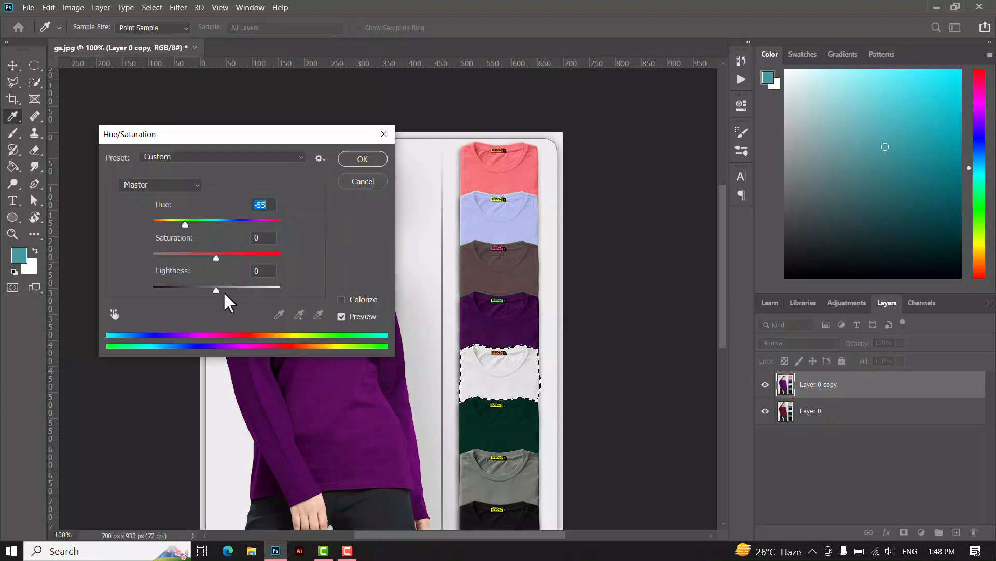
pyautogui.moveTo(216, 290); pyautogui.dragTo(199, 291)
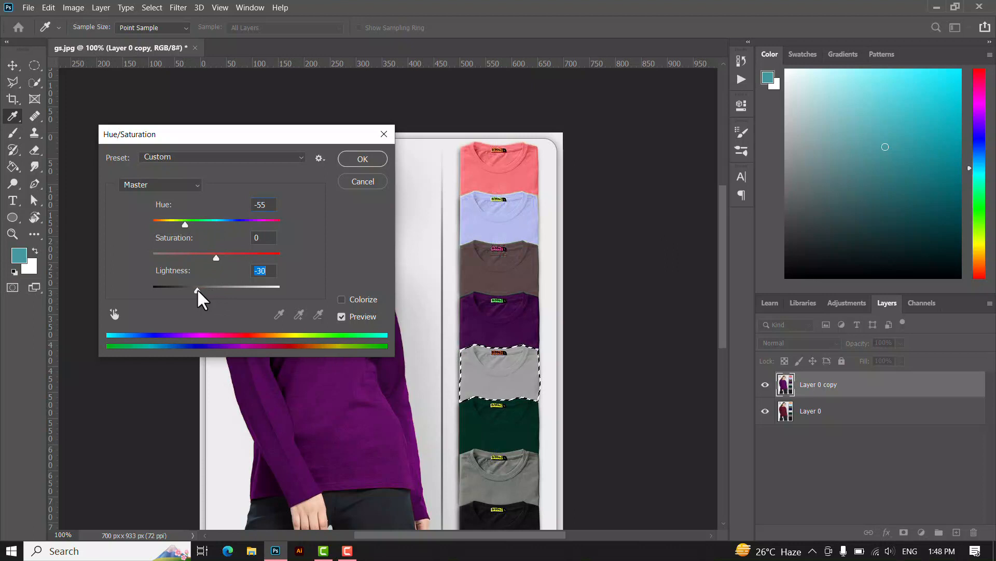
pyautogui.click(368, 159)
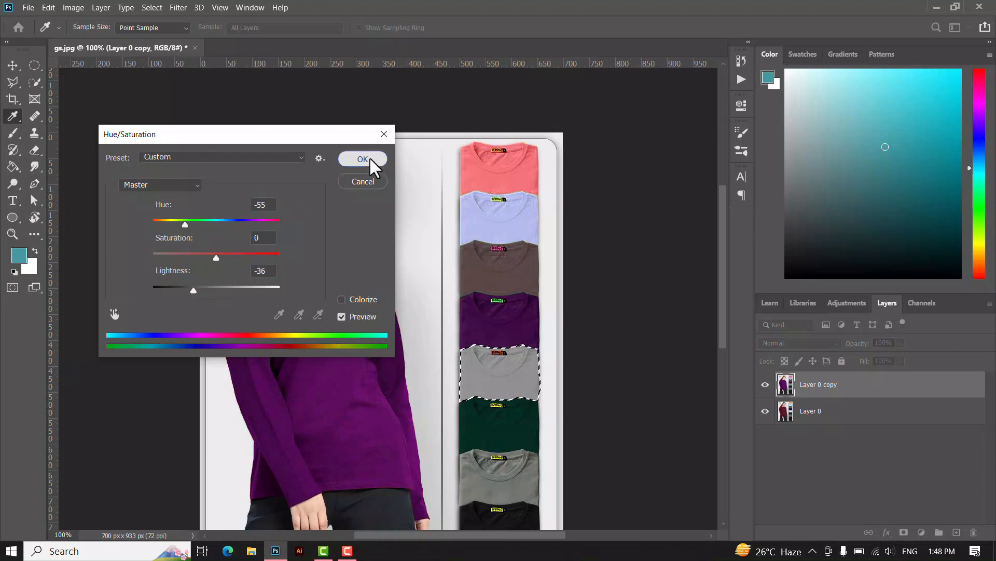
pyautogui.press('w')
pyautogui.hotkey('ctrl', 'd')
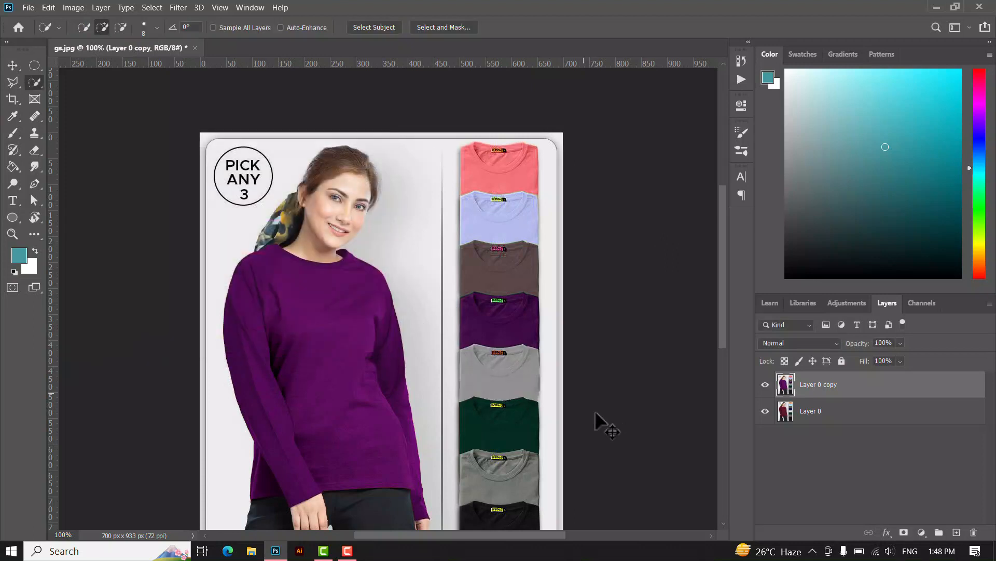
# Step: Select the dark green folded shirt, set its hue to -43 and saturation to -51 with Hue/Saturation, and deselect it
pyautogui.click(496, 425)
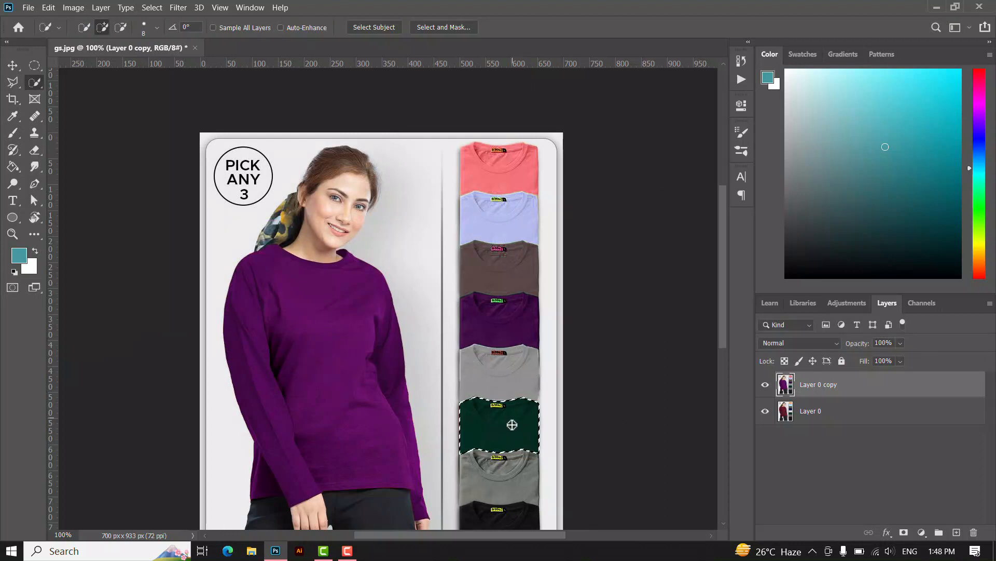
pyautogui.hotkey('ctrl', 'u')
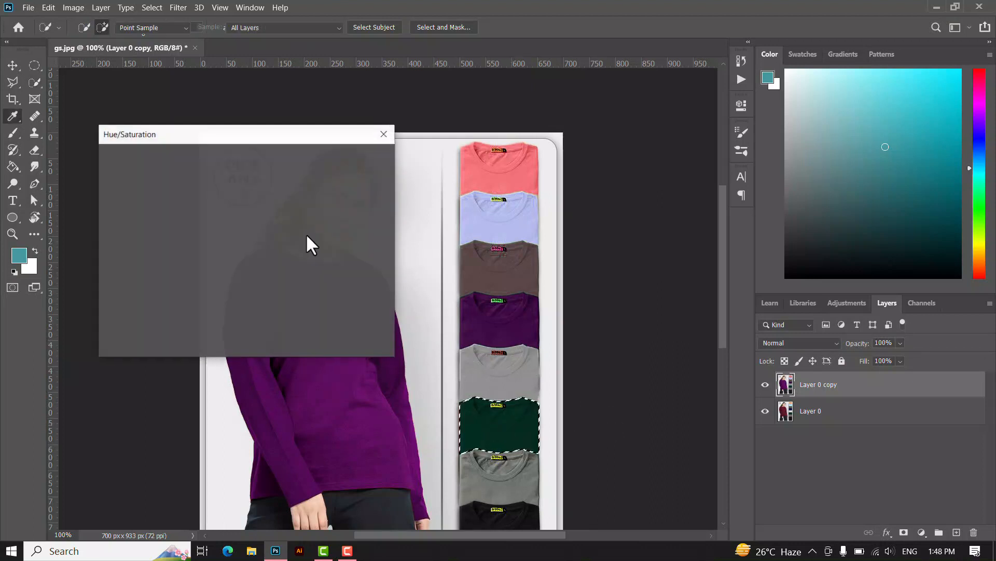
pyautogui.moveTo(217, 224); pyautogui.dragTo(265, 232)
pyautogui.moveTo(217, 256); pyautogui.dragTo(183, 256)
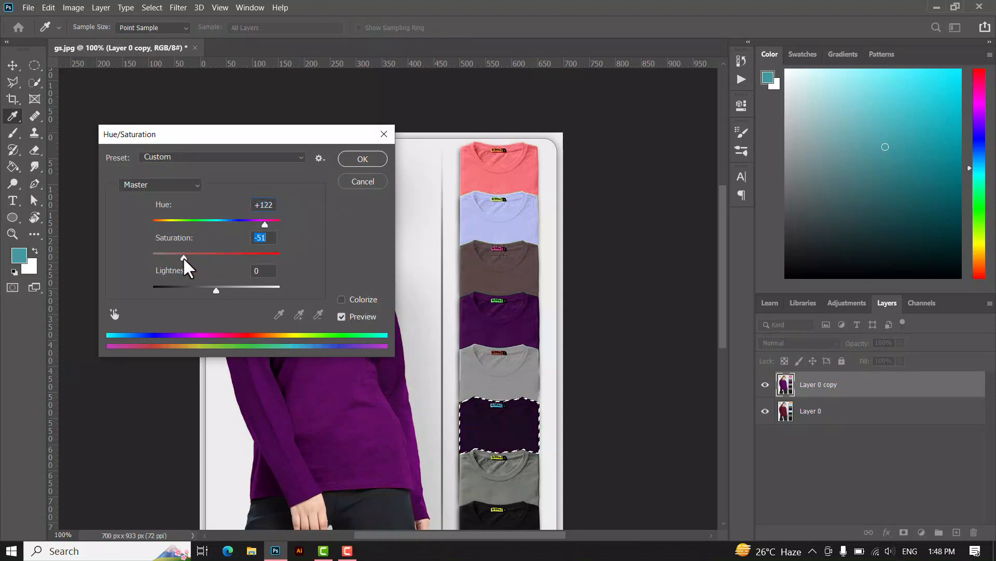
pyautogui.moveTo(266, 229); pyautogui.dragTo(188, 225)
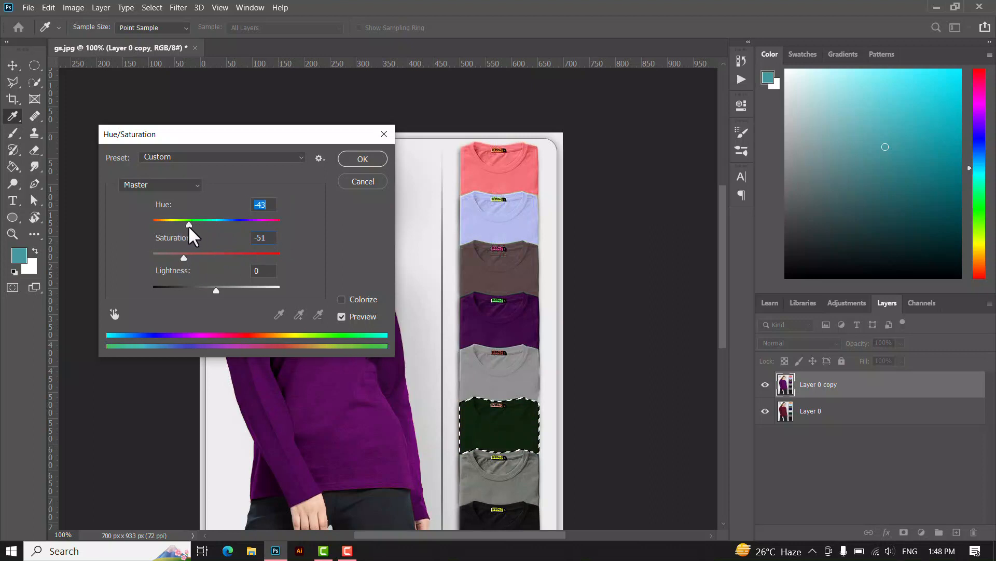
pyautogui.click(376, 159)
pyautogui.hotkey('ctrl', 'd')
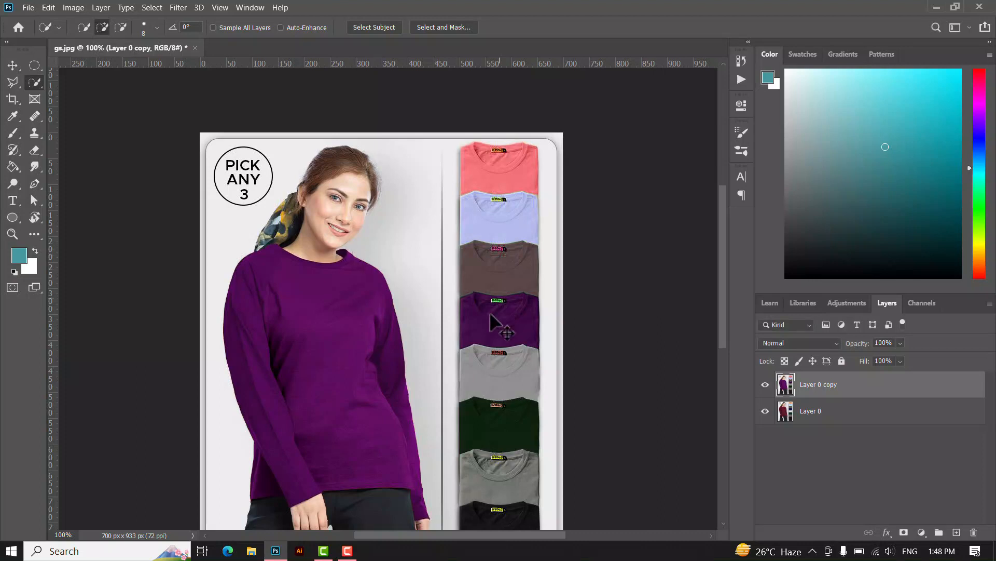
# Step: Darken the grey folded shirt above the black one with a Hue/Saturation hue of -31 and lightness of -51, and deselect it
pyautogui.moveTo(485, 318); pyautogui.dragTo(480, 224)
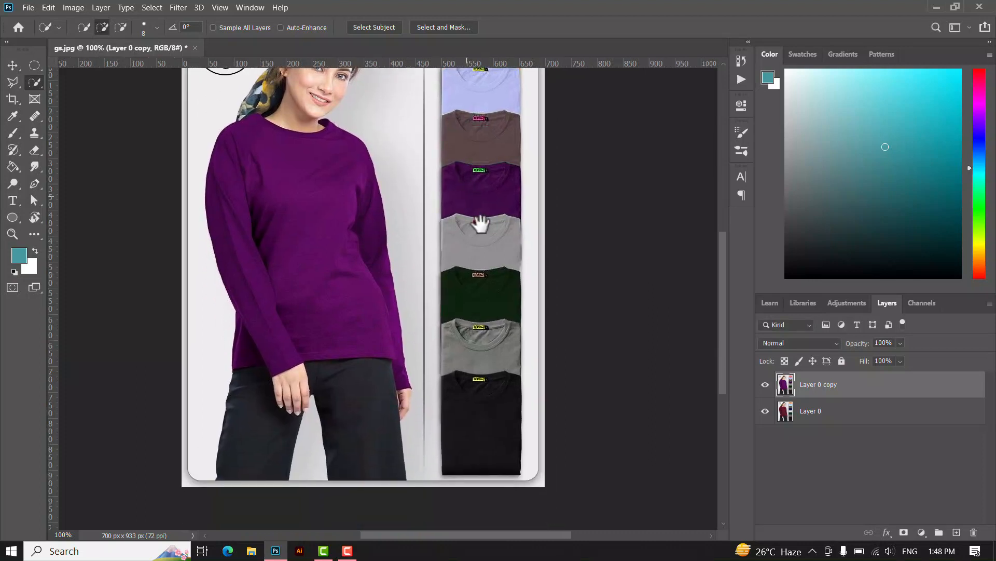
pyautogui.click(476, 347)
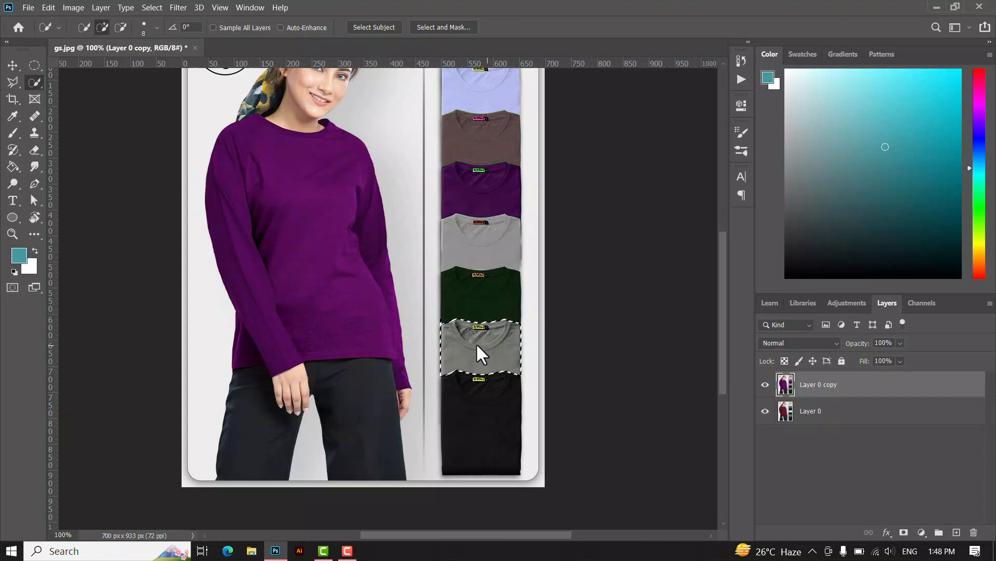
pyautogui.hotkey('ctrl', 'u')
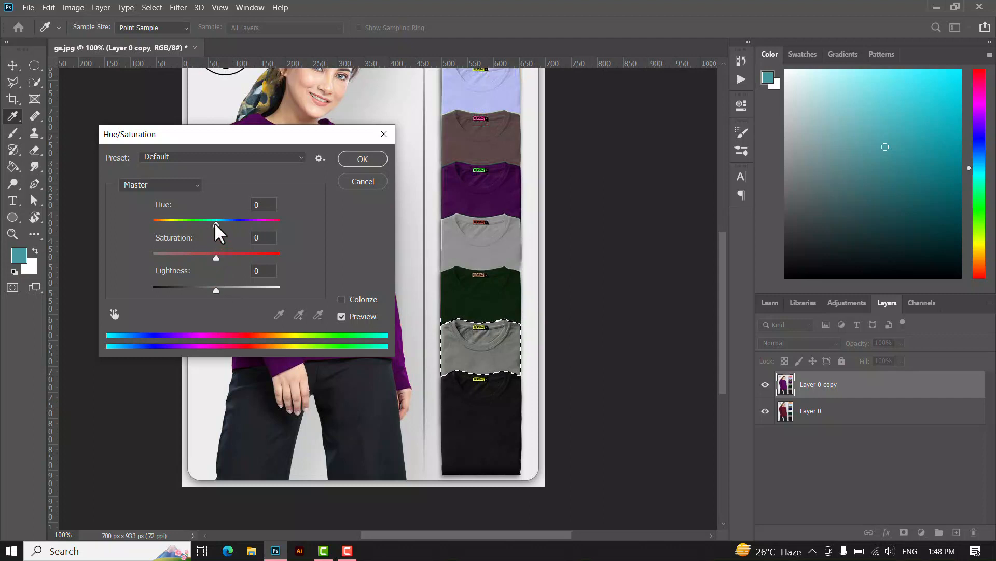
pyautogui.moveTo(216, 224); pyautogui.dragTo(198, 224)
pyautogui.moveTo(220, 289); pyautogui.dragTo(183, 288)
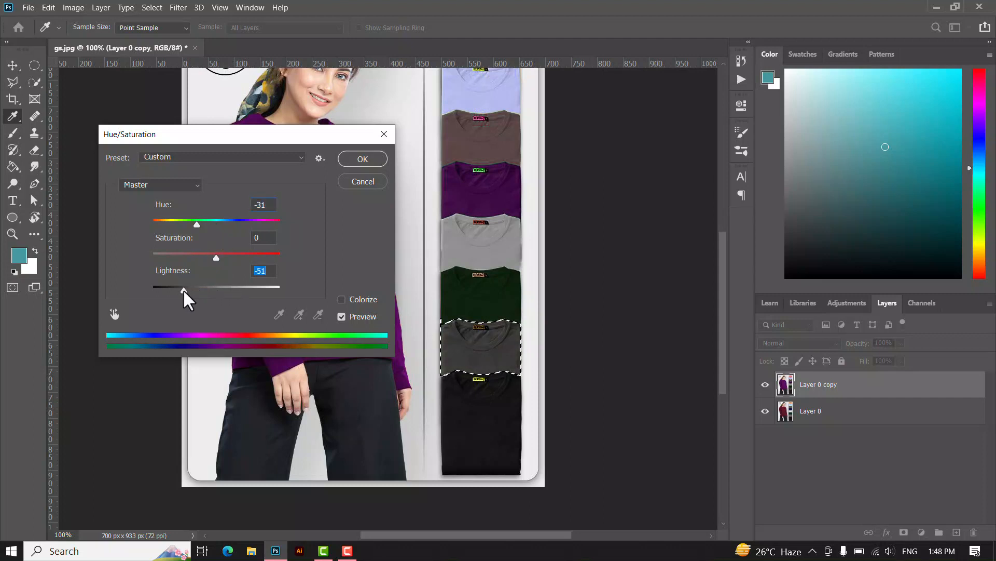
pyautogui.click(361, 160)
pyautogui.press('w')
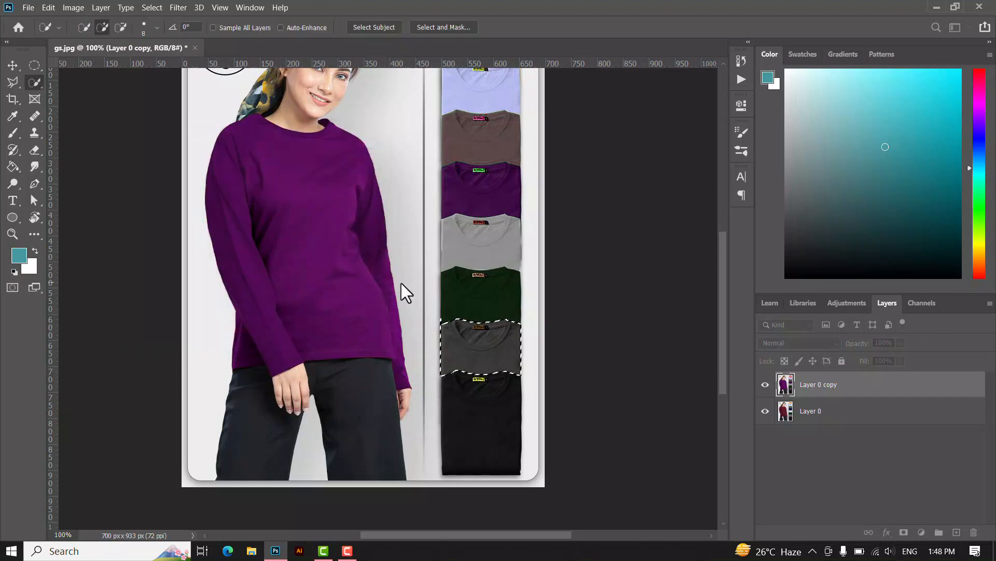
pyautogui.hotkey('ctrl', 'd')
# Step: Select the black folded shirt, turn it grey with hue -8, saturation -12 and lightness +33 in Hue/Saturation, and clear the selection
pyautogui.click(481, 418)
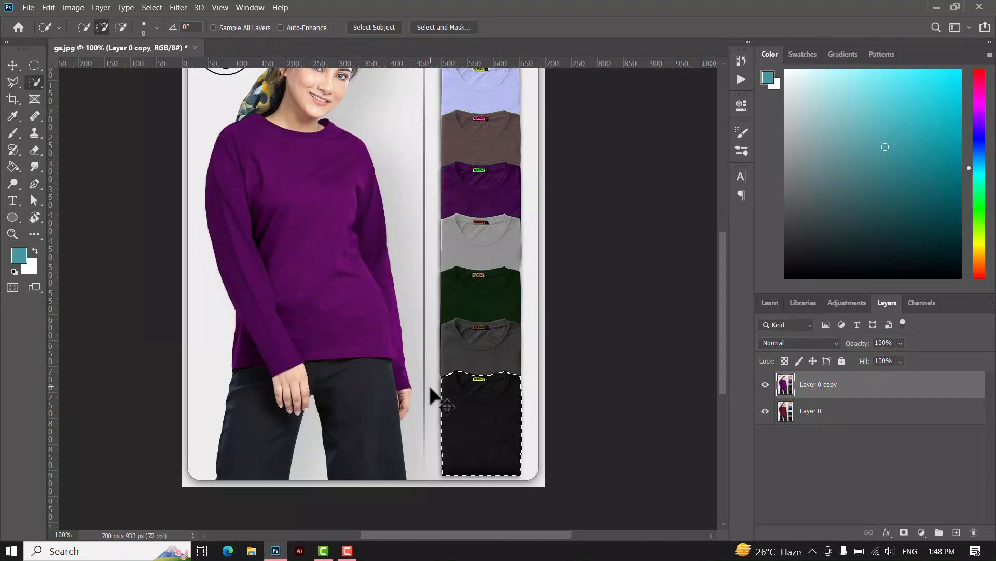
pyautogui.hotkey('ctrl', 'u')
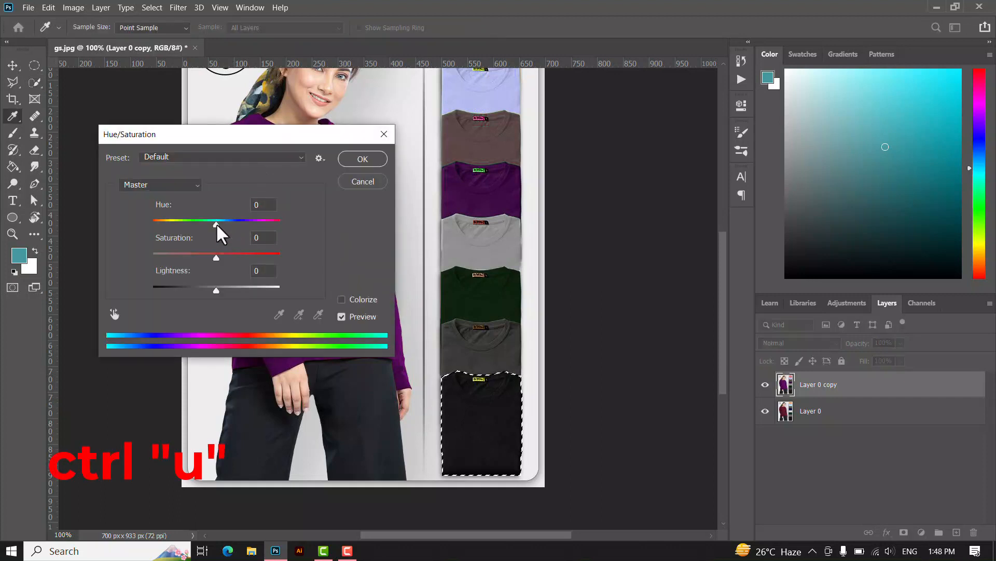
pyautogui.moveTo(216, 224); pyautogui.dragTo(231, 224)
pyautogui.moveTo(216, 289); pyautogui.dragTo(243, 291)
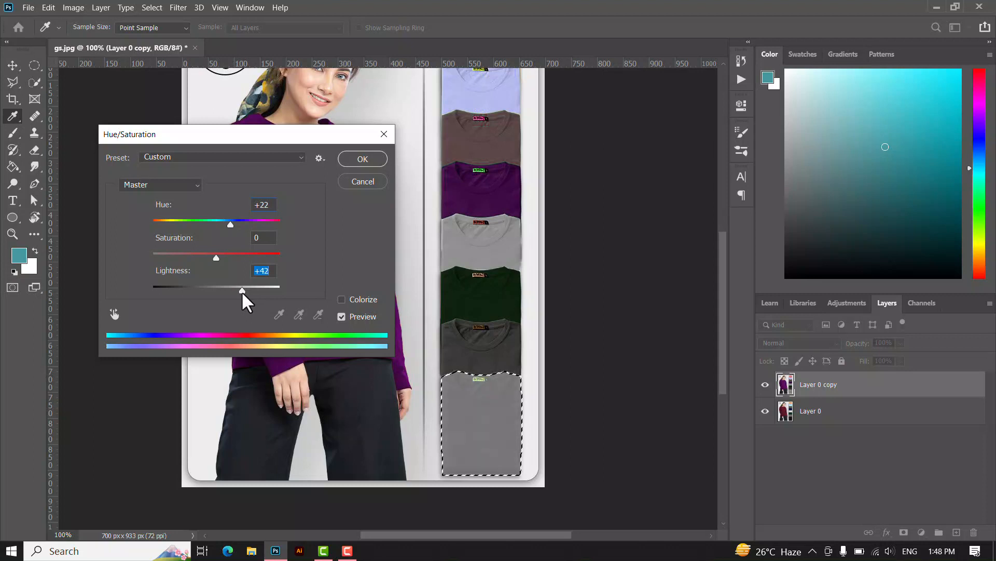
pyautogui.moveTo(216, 257); pyautogui.dragTo(208, 257)
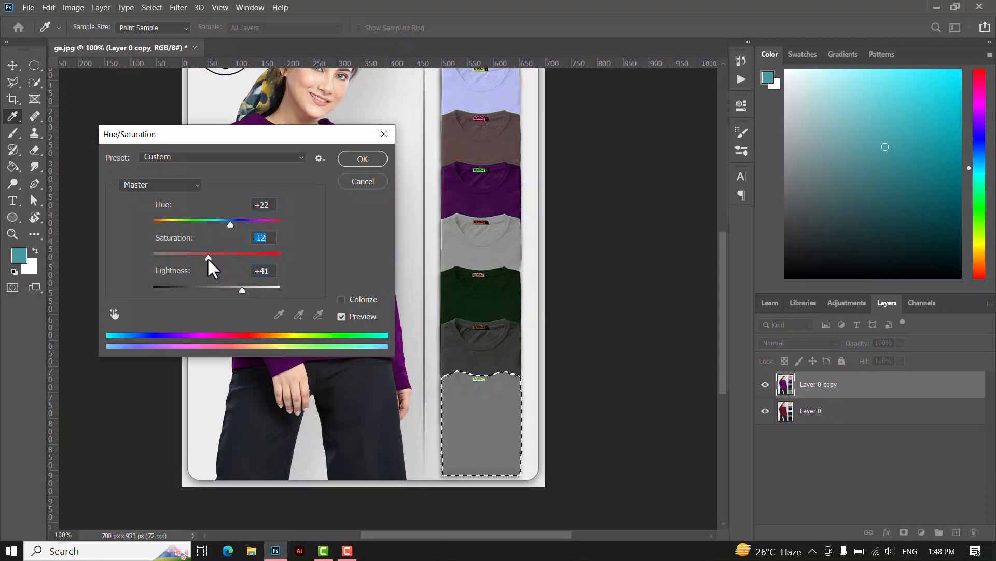
pyautogui.moveTo(230, 221); pyautogui.dragTo(210, 221)
pyautogui.moveTo(242, 290)
pyautogui.mouseDown()
pyautogui.moveTo(207, 288)
pyautogui.moveTo(236, 291)
pyautogui.mouseUp()
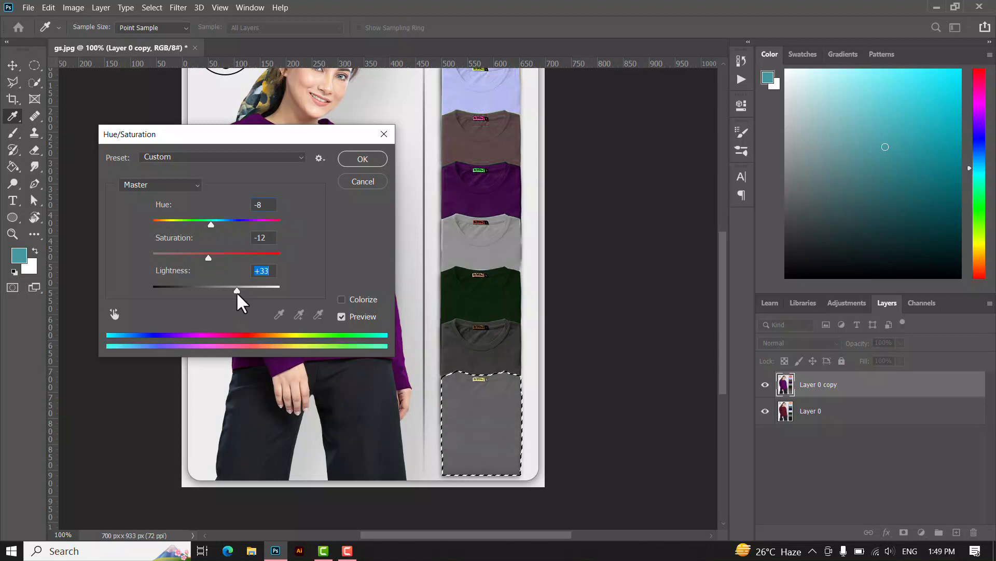
pyautogui.click(372, 161)
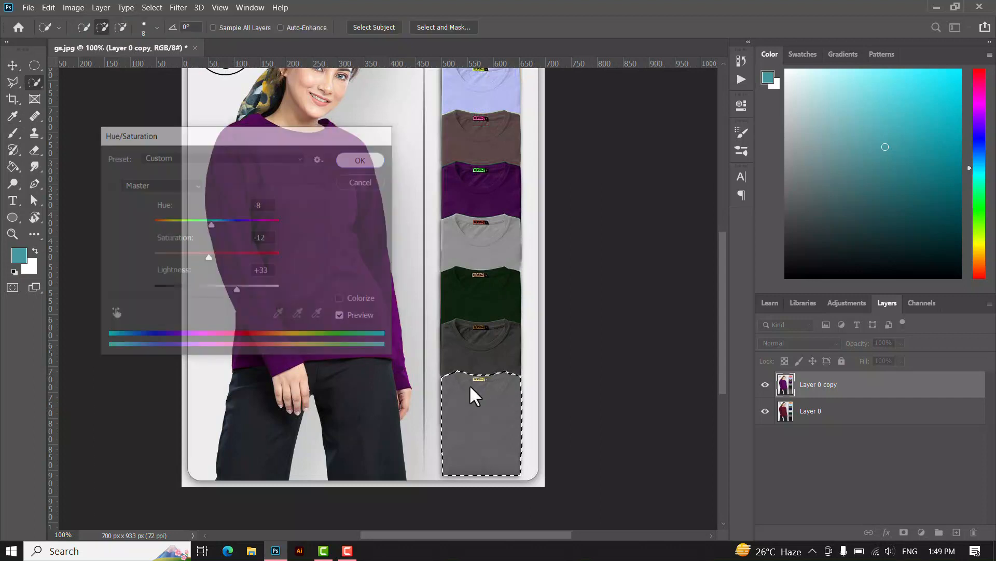
pyautogui.hotkey('ctrl', 'd')
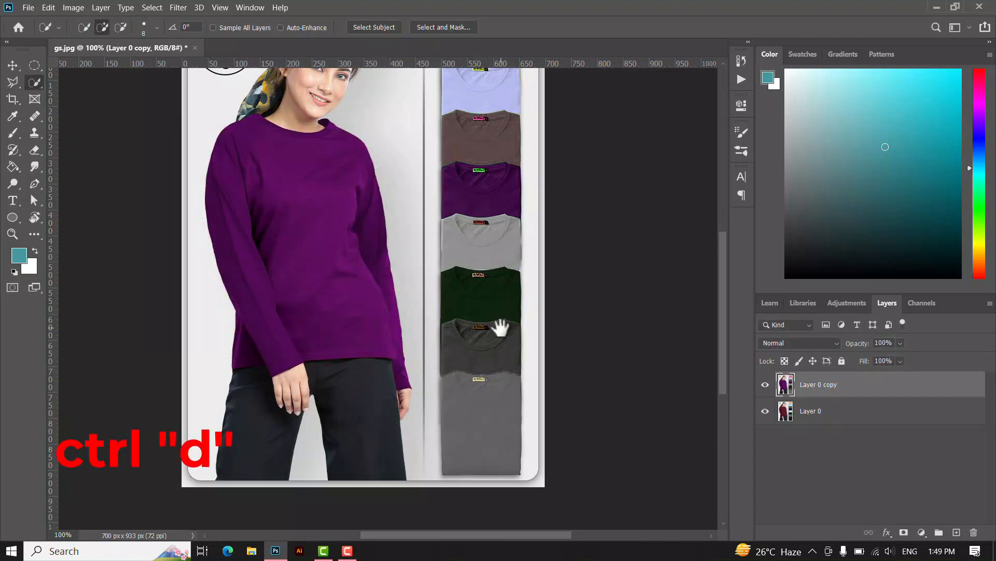
# Step: Compare the recoloured image with the original by toggling the visibility of Layer 0 copy, leaving it shown
pyautogui.moveTo(500, 327); pyautogui.dragTo(666, 384)
pyautogui.hotkey('ctrl', '-')
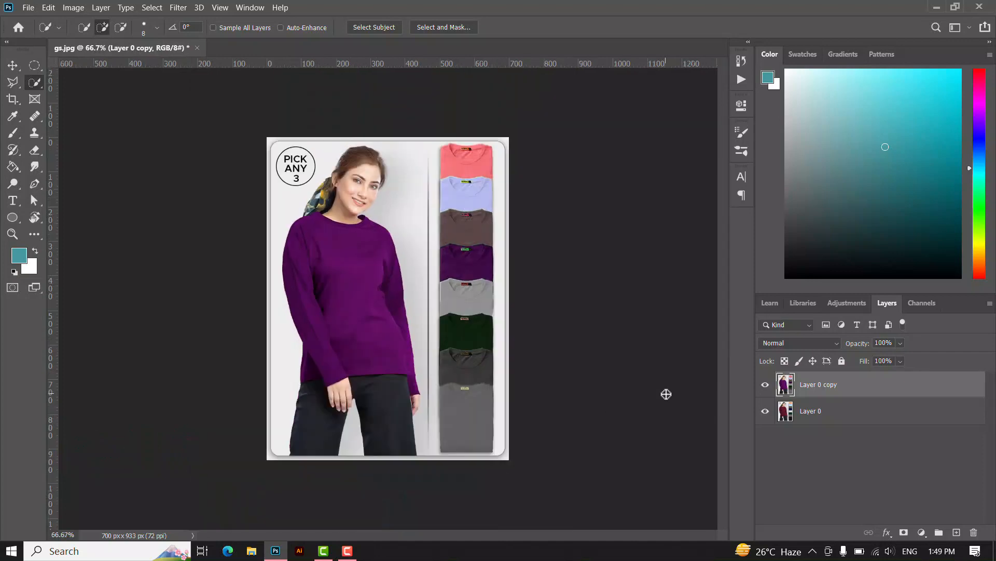
pyautogui.click(765, 385)
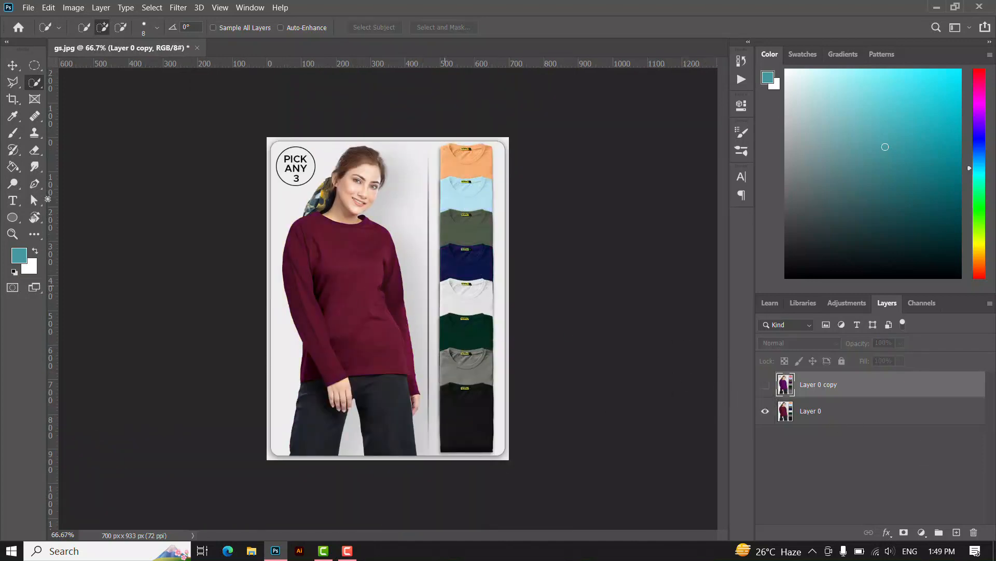
pyautogui.click(13, 65)
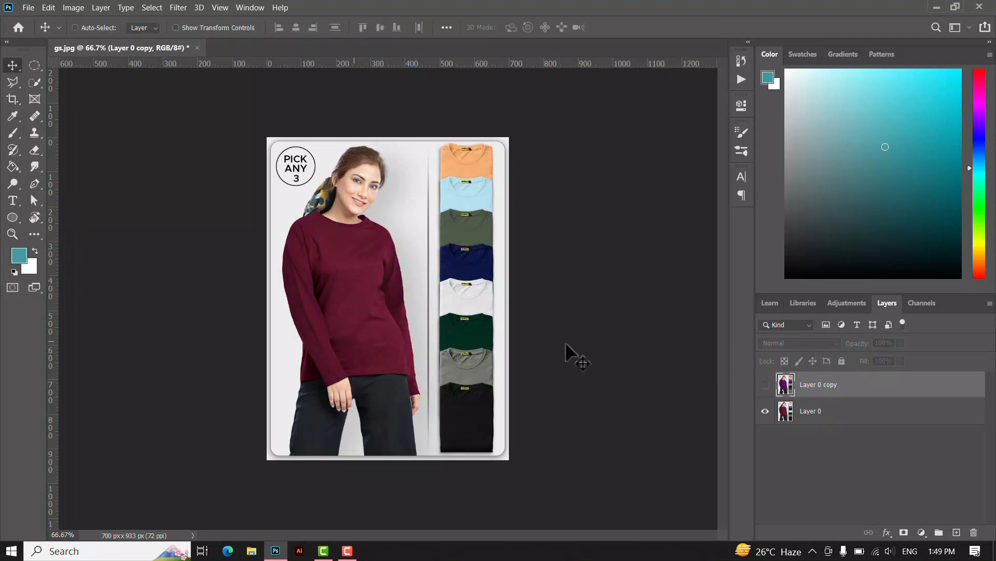
pyautogui.click(765, 387)
pyautogui.click(766, 386)
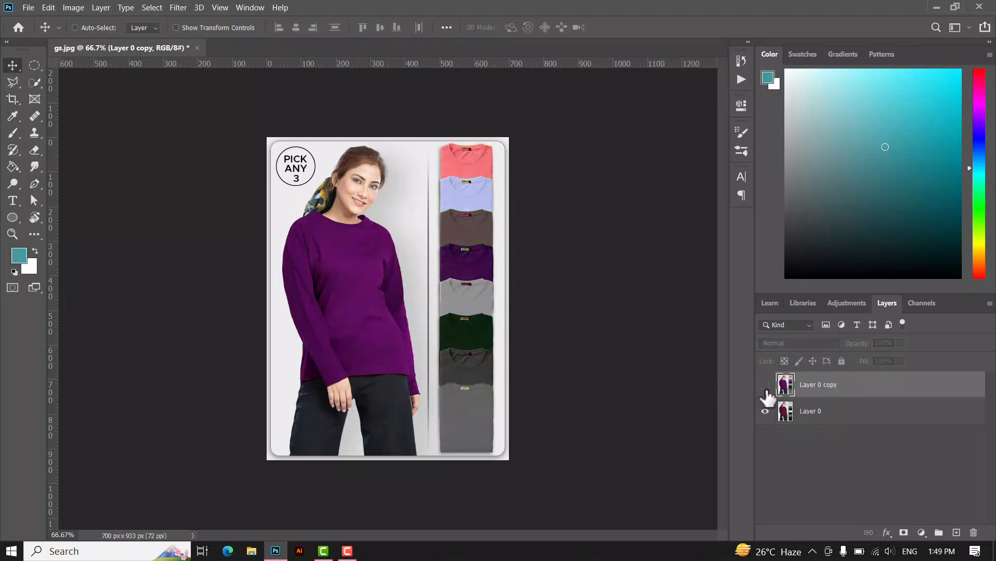
pyautogui.click(766, 386)
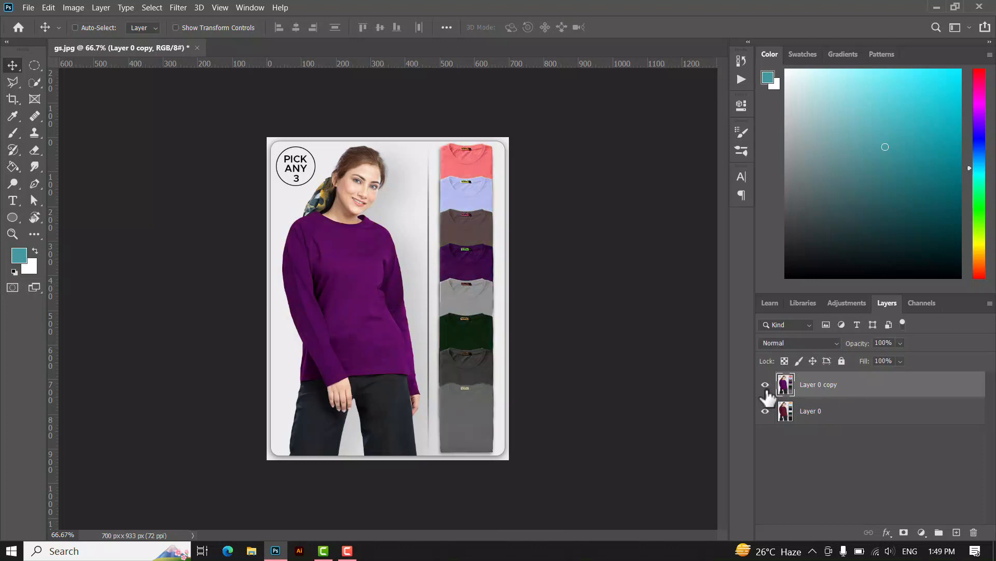
pyautogui.click(766, 386)
pyautogui.click(766, 386)
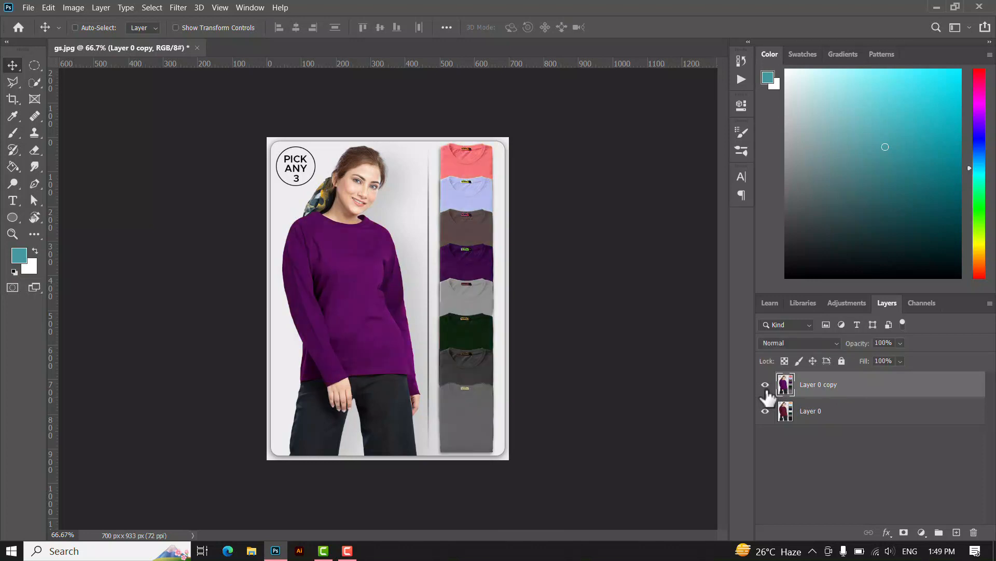